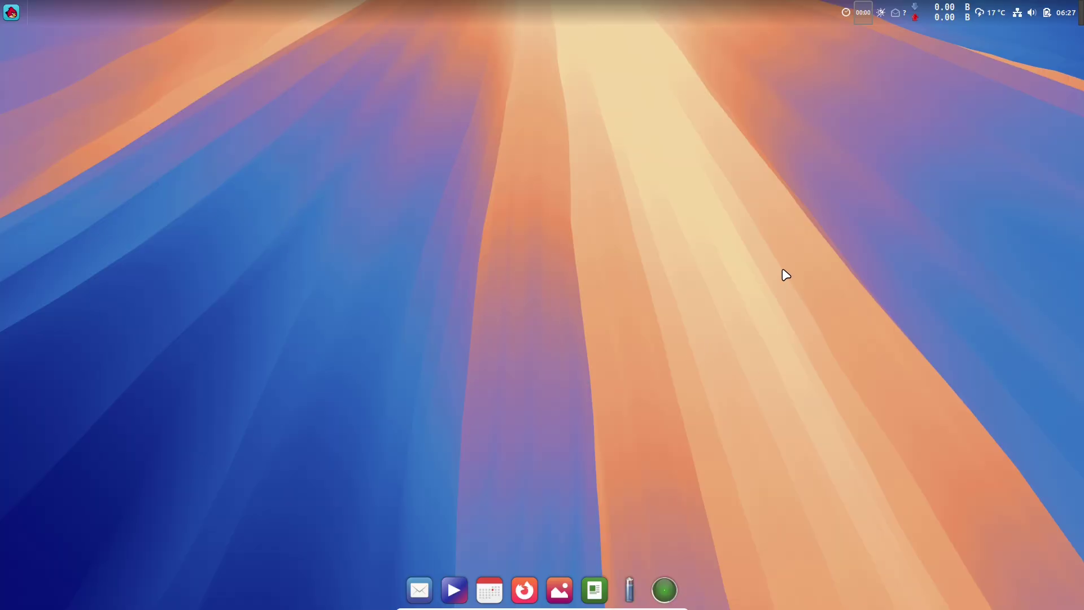
Launch System Info via a menu search for 'info', maximize it and select the Linux Mint 22.2 Cinnamon line
click(12, 13)
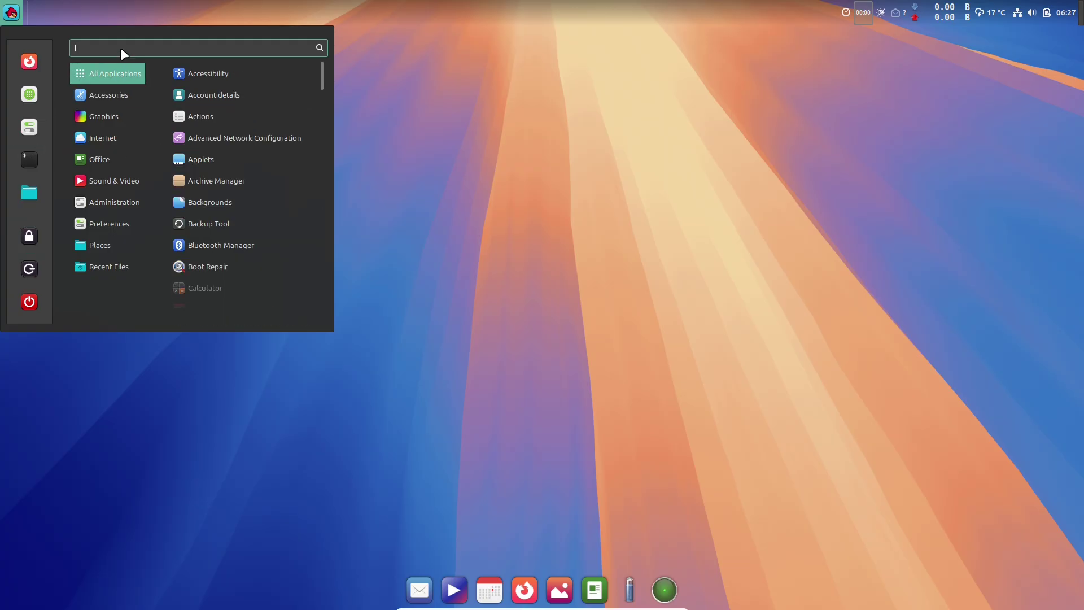
text(info)
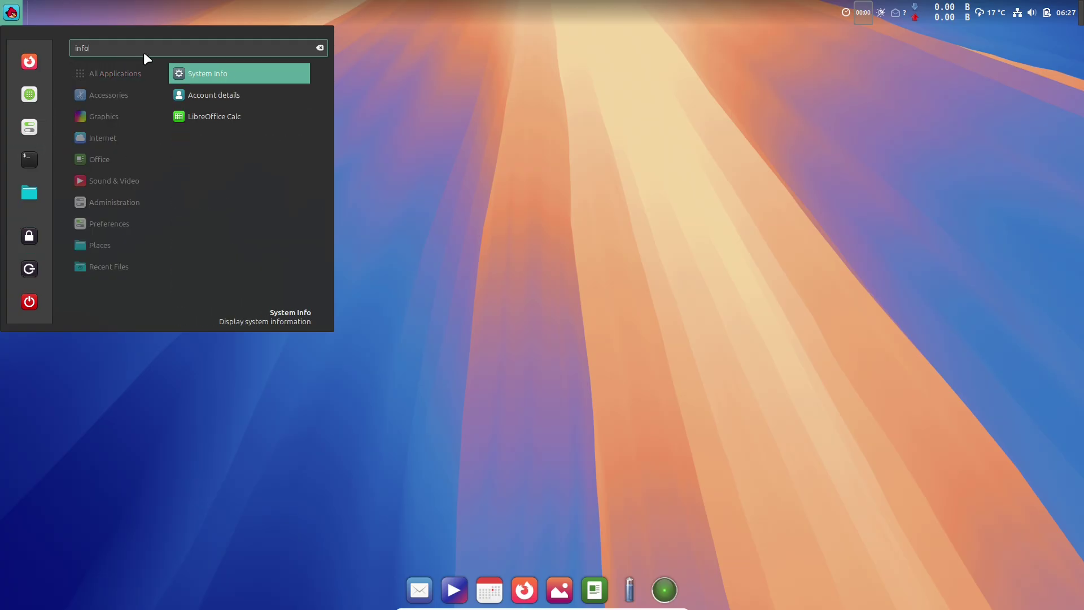
click(184, 71)
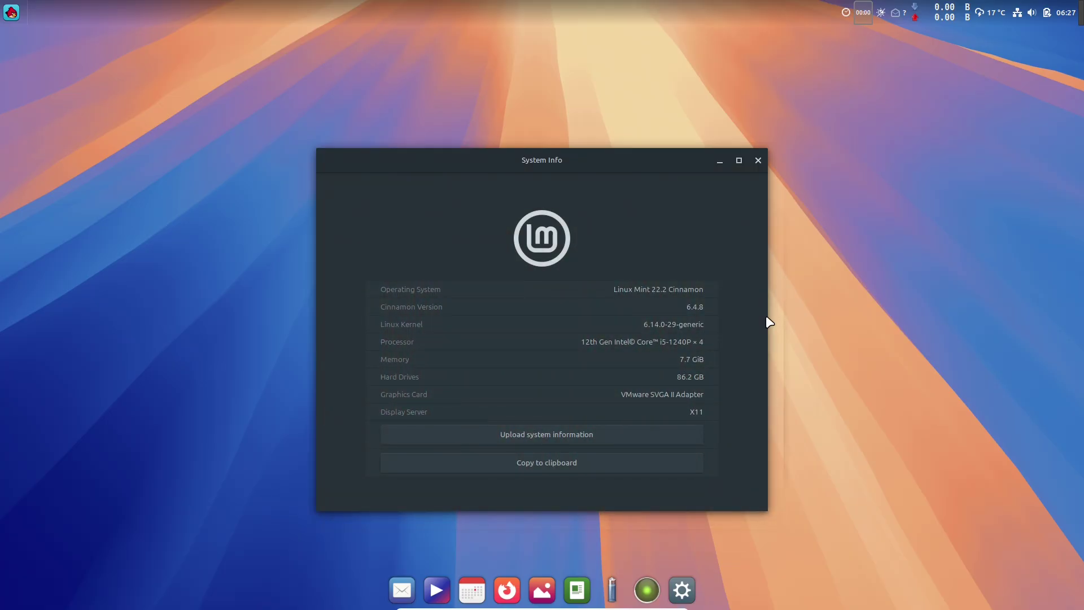
click(737, 162)
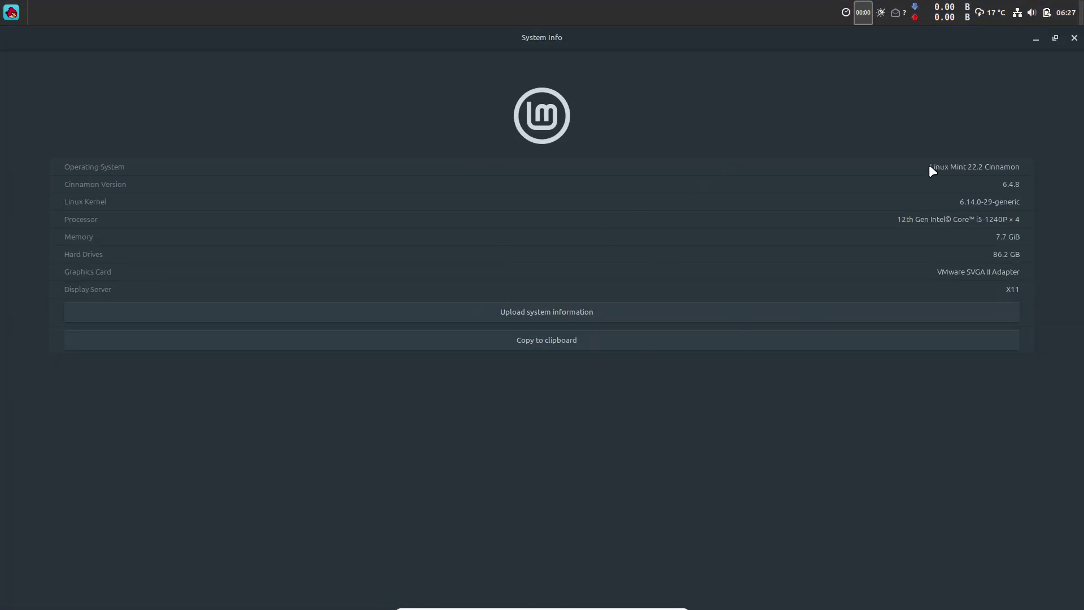
drag(930, 168, 1024, 170)
click(1004, 167)
Close System Info, open a new terminal from the menu and maximize it
click(1074, 37)
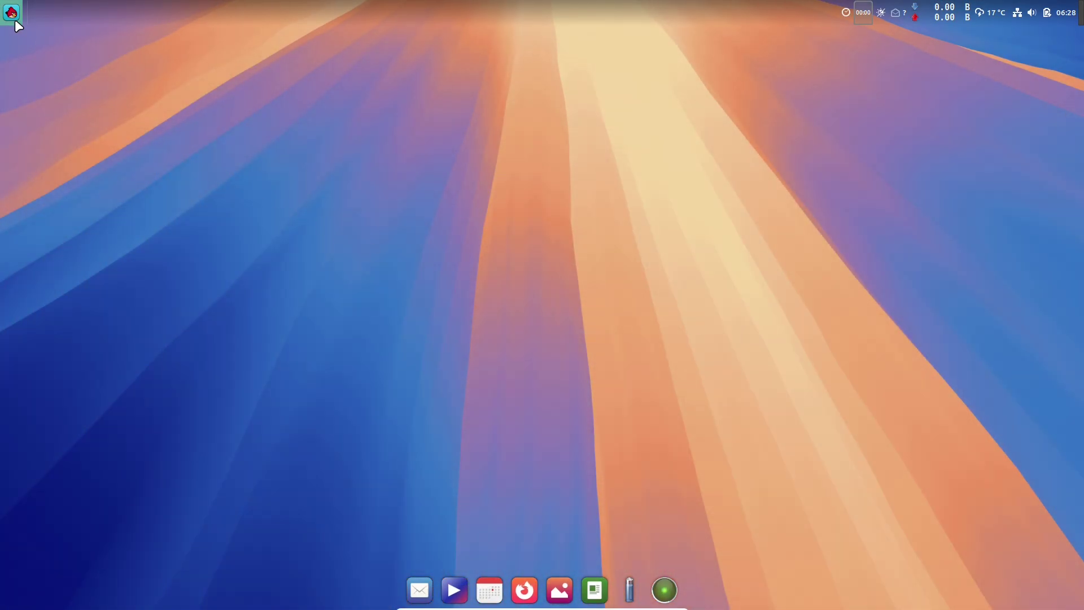
click(11, 12)
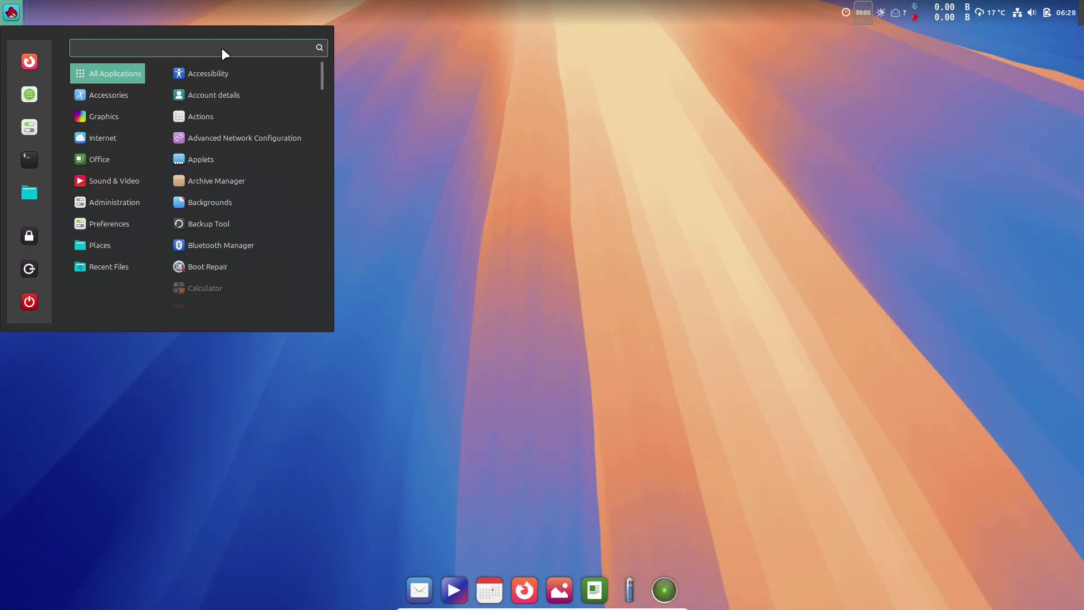
click(30, 160)
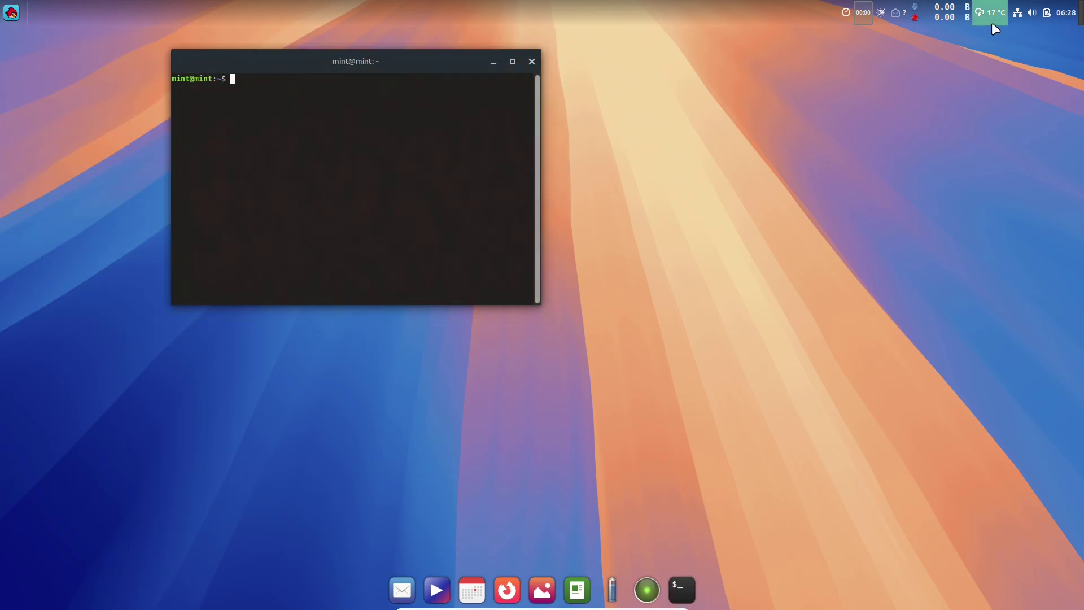
click(990, 19)
click(798, 357)
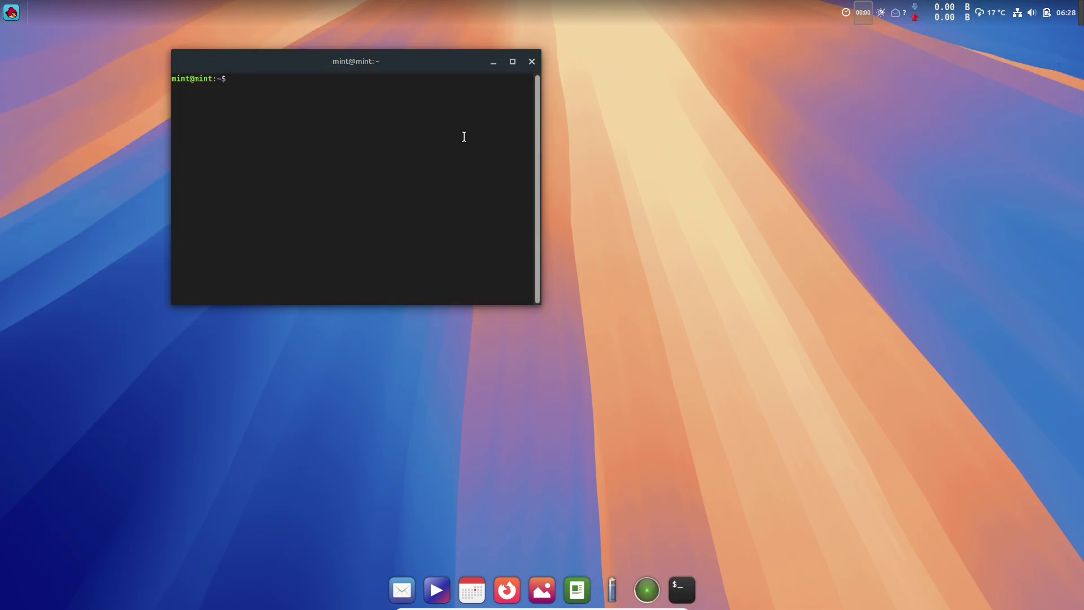
click(511, 61)
Show the terminal menubar and check the About version: 3.52.0 for GNOME 46
right_click(503, 266)
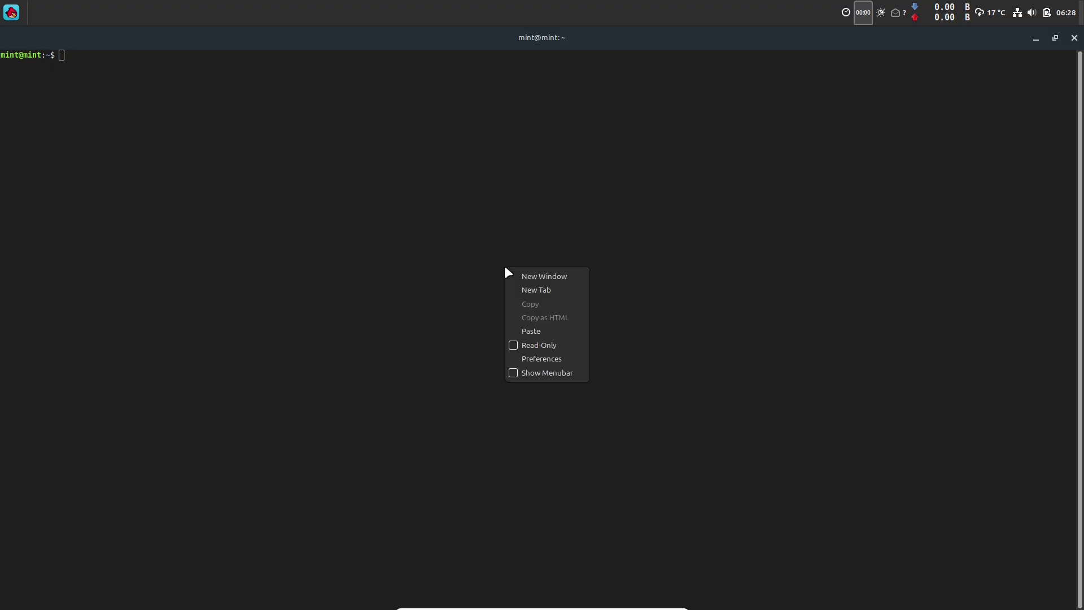
click(528, 376)
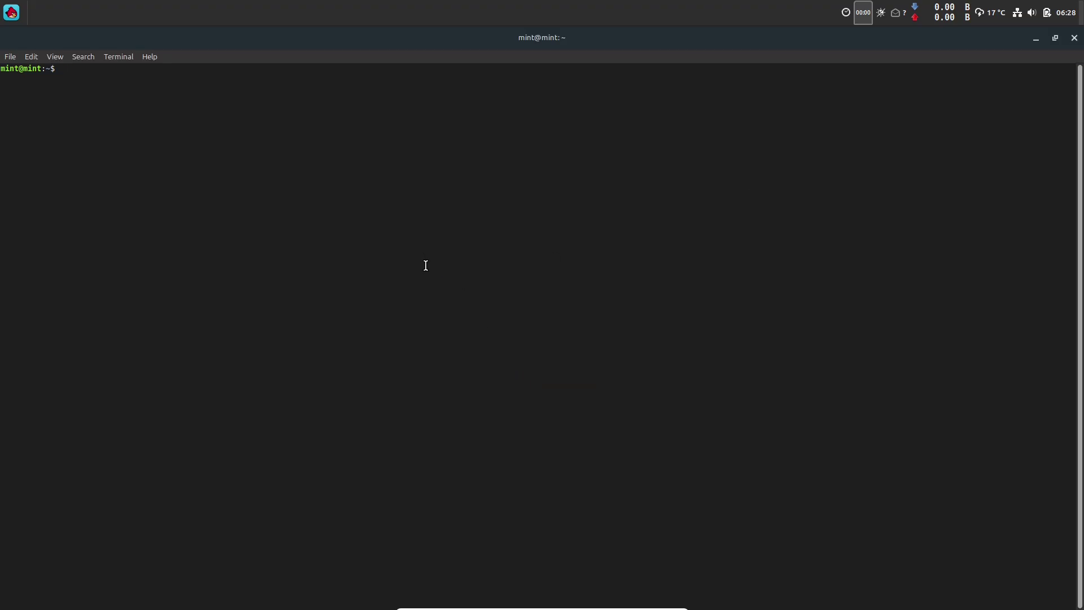
click(145, 58)
click(151, 82)
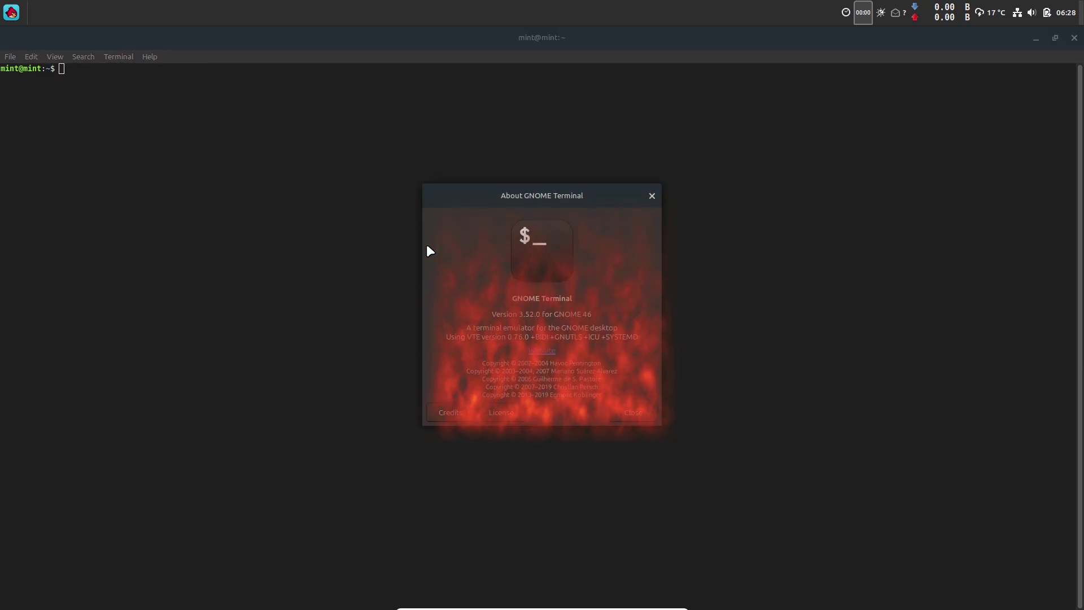
triple_click(600, 314)
click(652, 196)
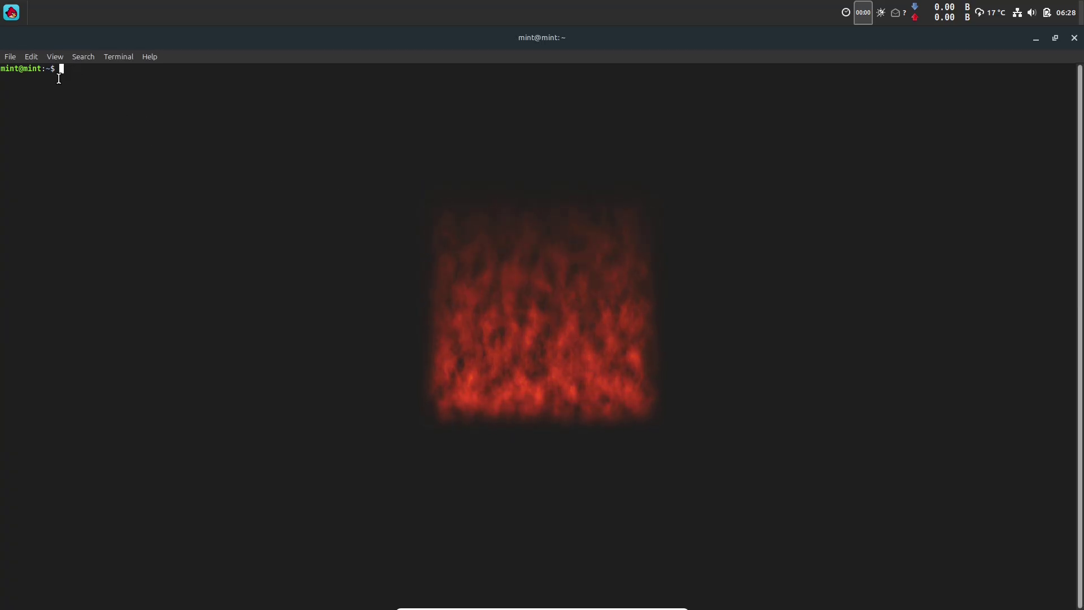
In Preferences, enable a custom Monospace font at size 16
click(31, 56)
click(50, 125)
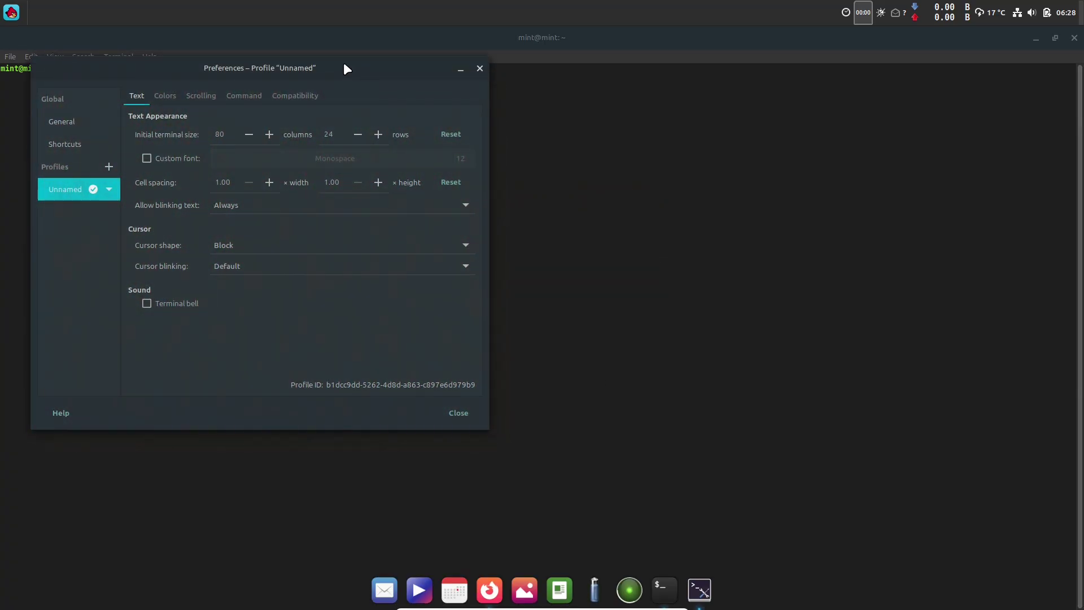
drag(343, 62, 684, 179)
click(536, 277)
click(732, 277)
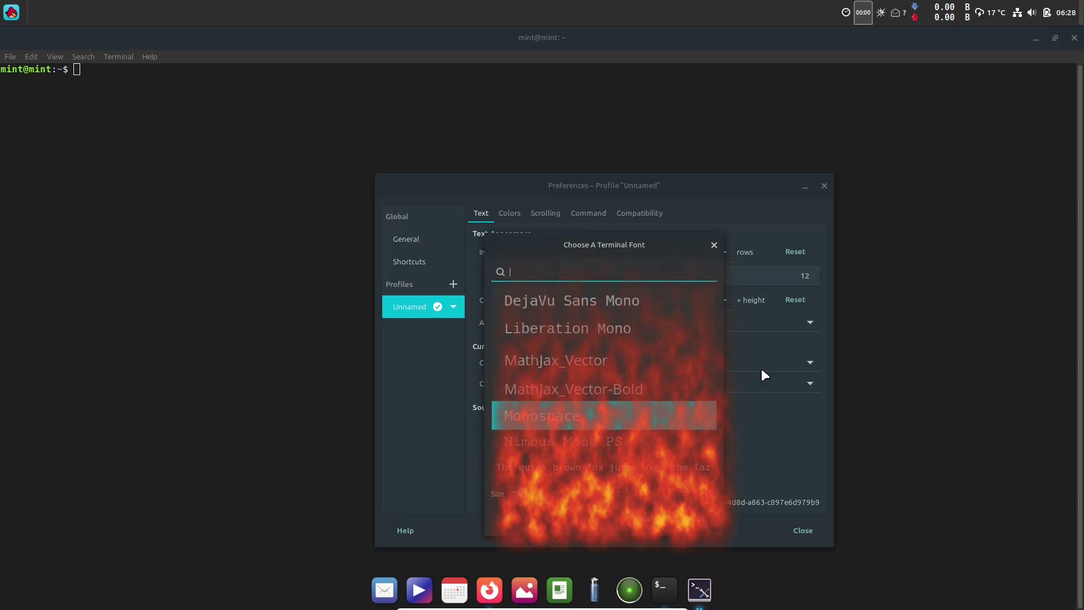
click(706, 495)
click(706, 495)
click(705, 495)
click(706, 495)
click(693, 521)
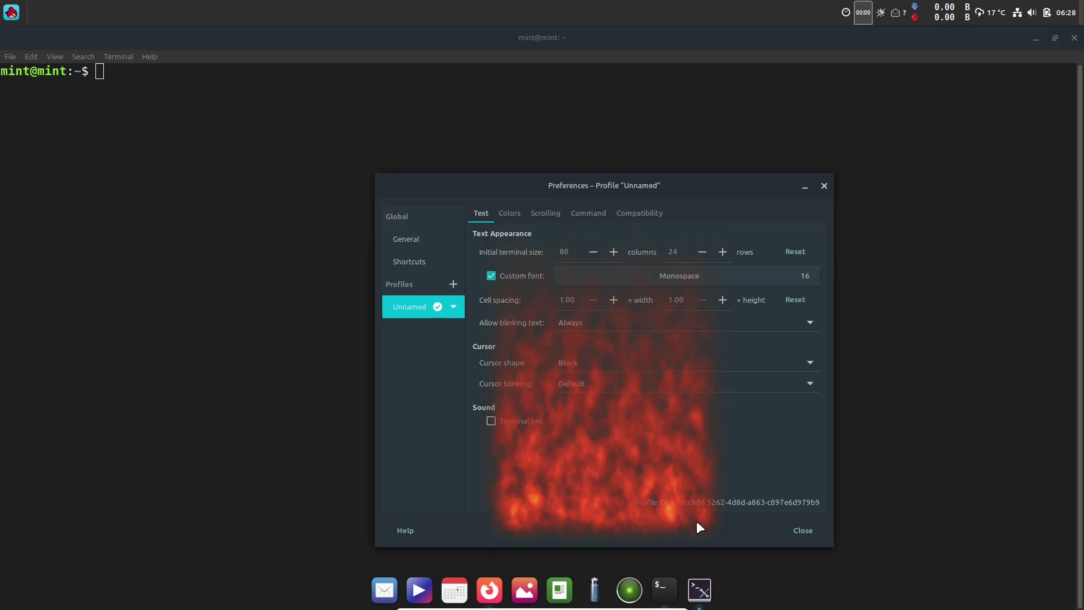
Close Preferences and run neofetch and inxi for system summaries
key(Escape)
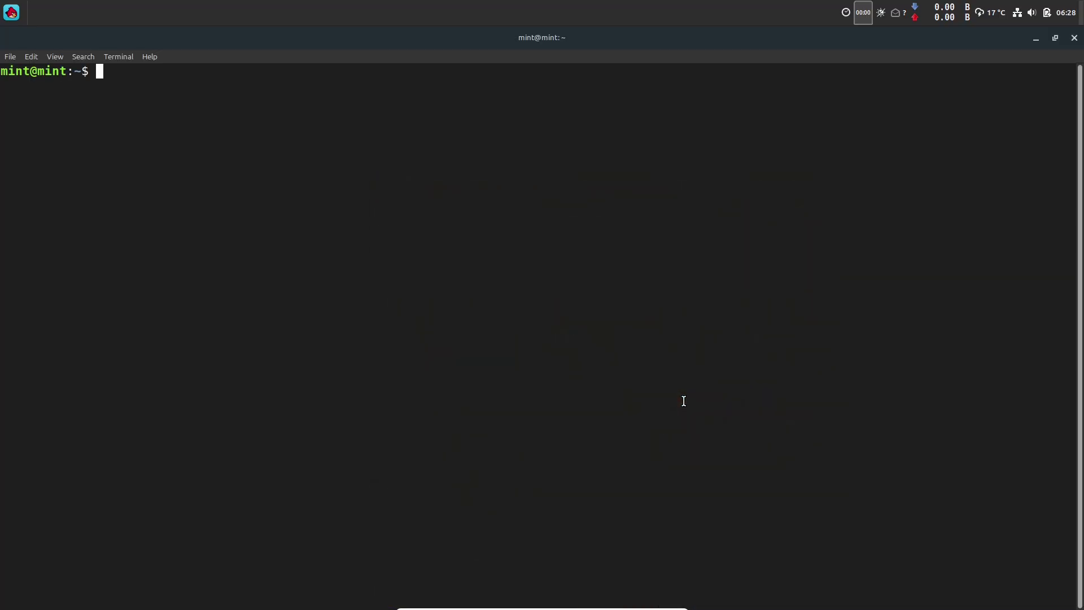
text(neofetch)
key(Return)
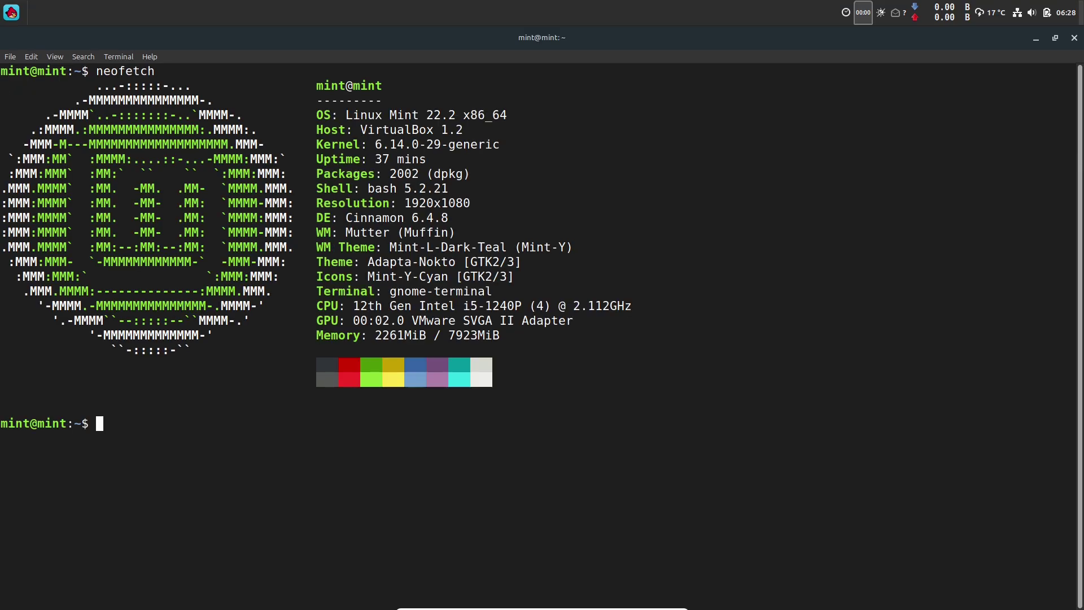
text(inxi)
key(Return)
Run the inxi -b, inxi -F and inxi -G hardware reports
text(inxi -b)
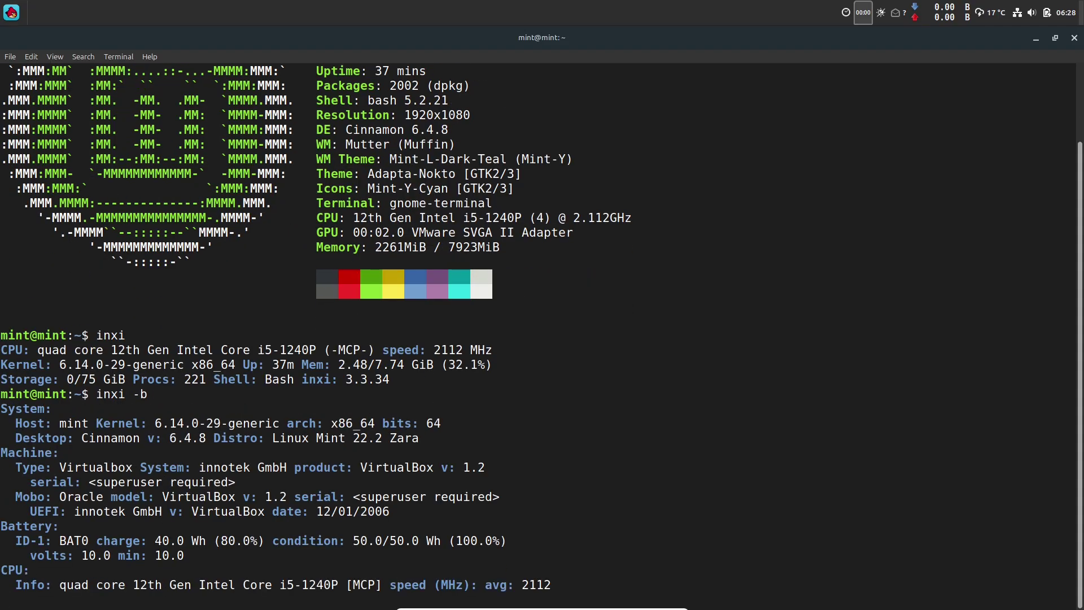
text(inxi -F)
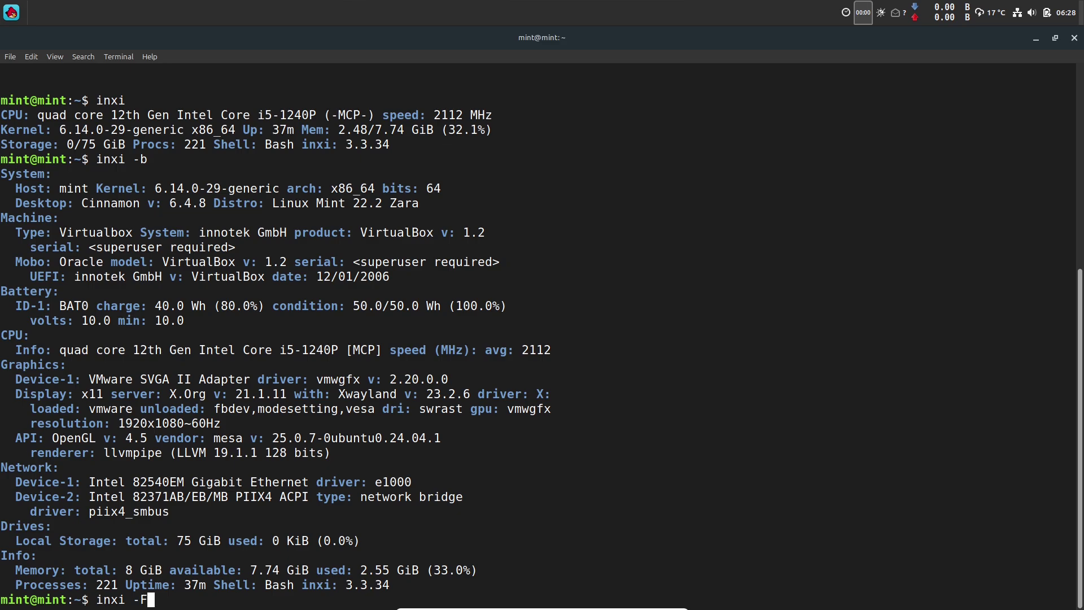
key(Return)
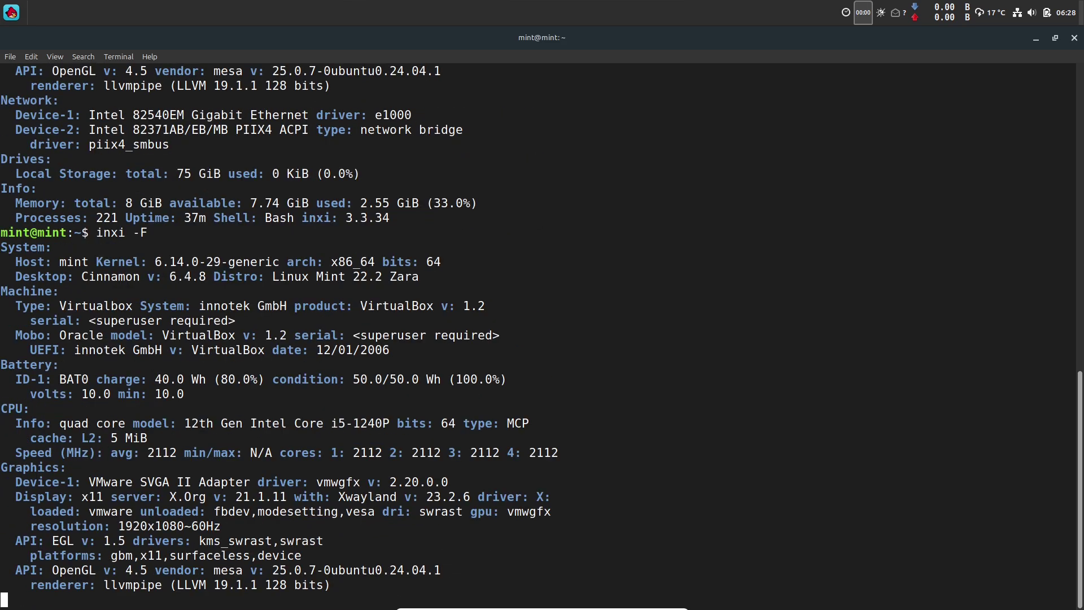
text(inxi -)
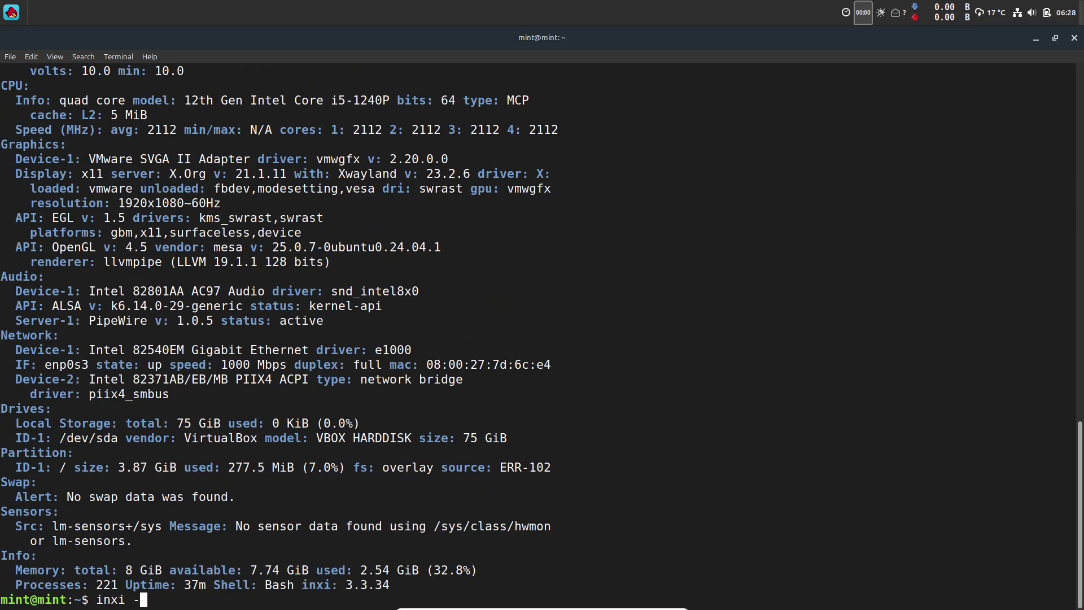
text(G)
key(Return)
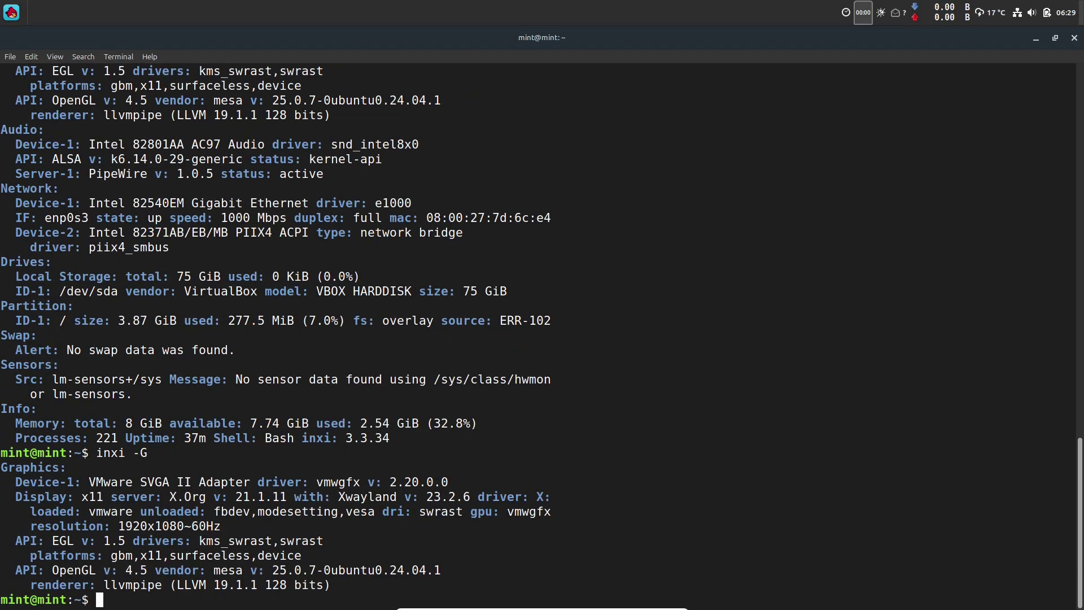
Check the Python version (3.12.3) with python3 --version, then exit the terminal
text(python3 --bver)
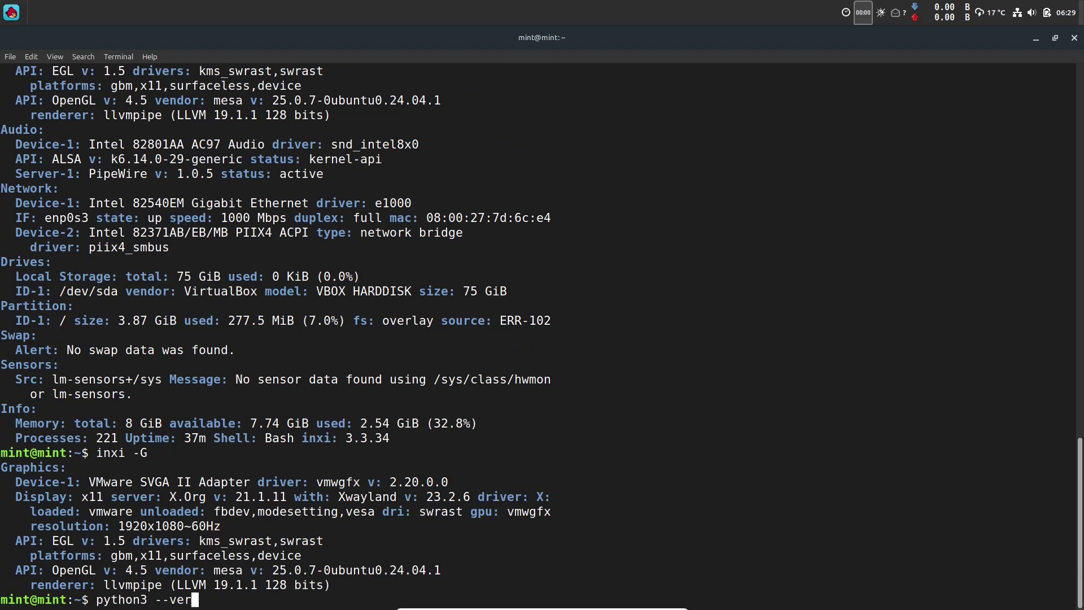
text(sion)
key(Return)
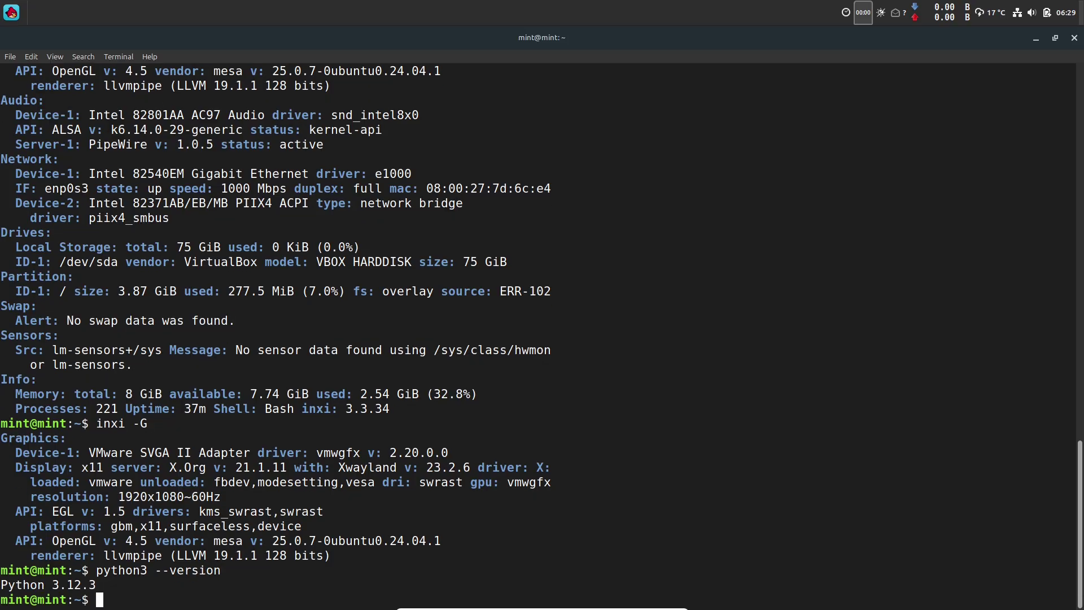
text(exit)
key(Return)
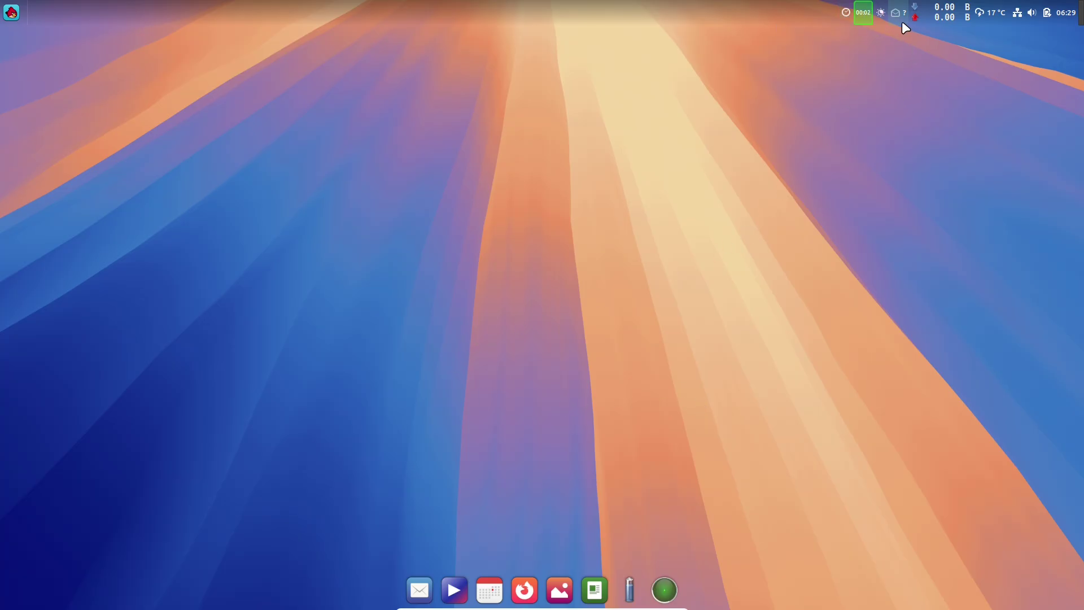
mouse_move(916, 17)
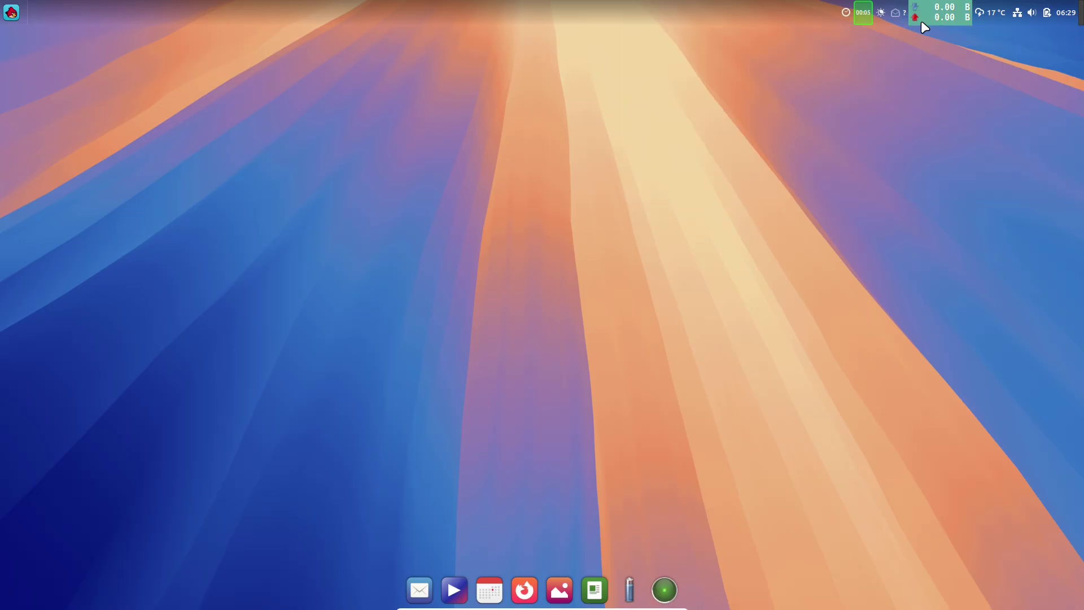
click(1066, 12)
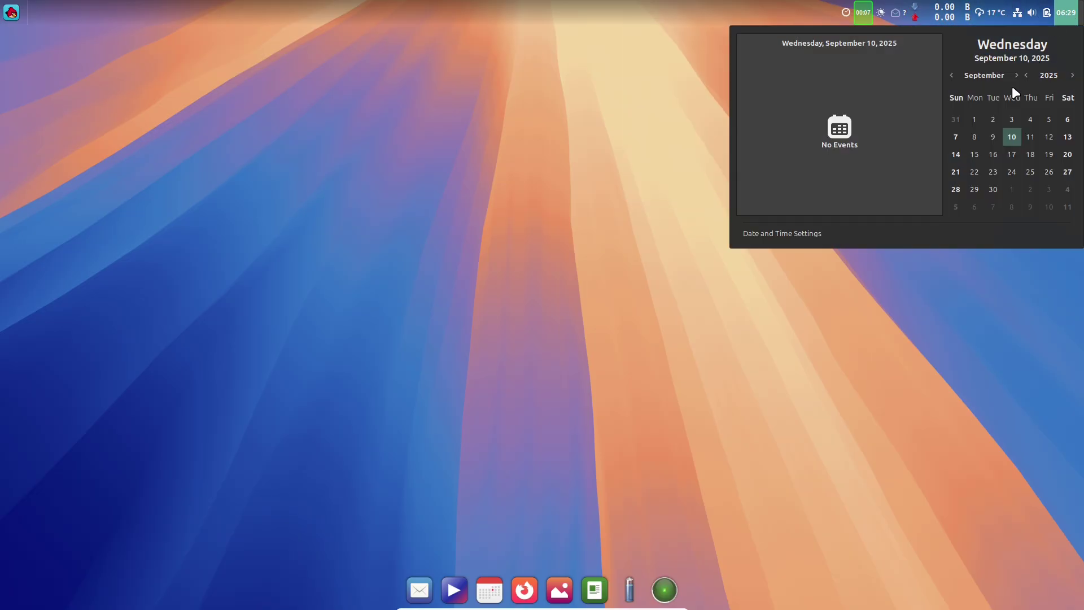
click(467, 356)
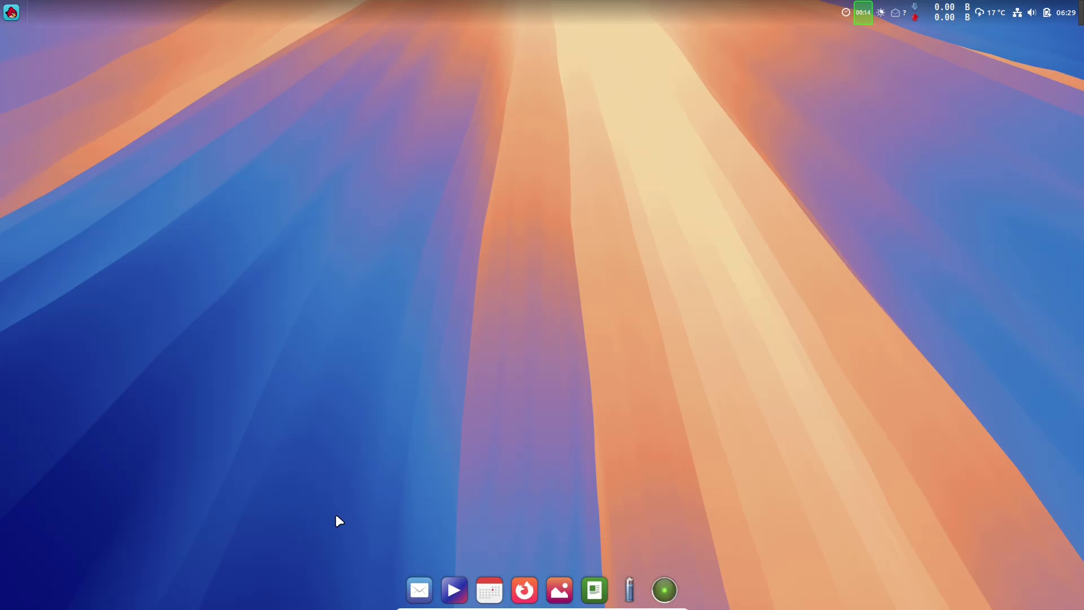
click(11, 13)
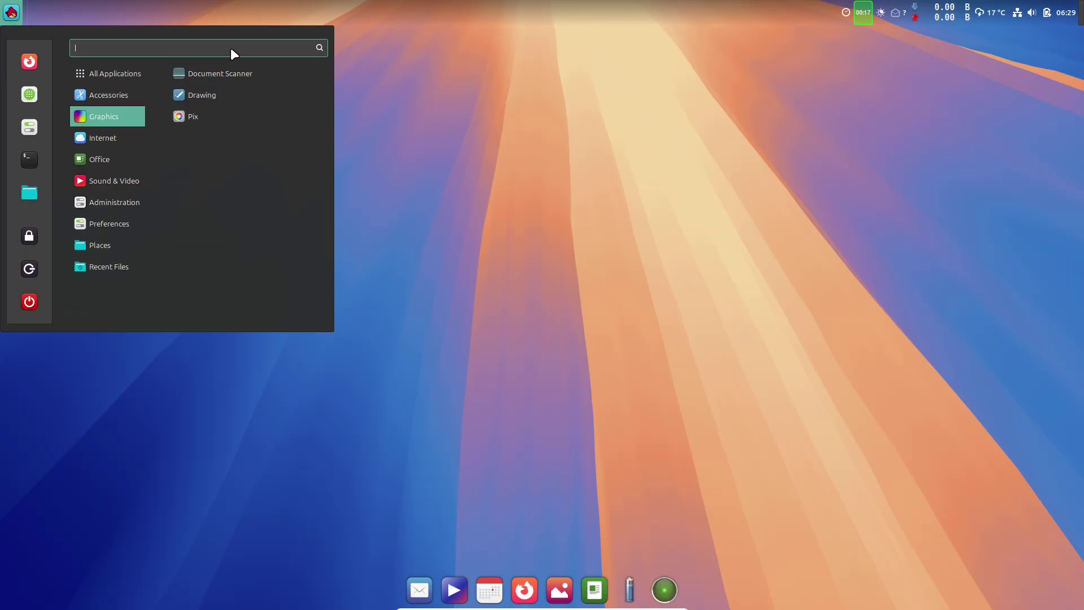
text(pint)
click(243, 70)
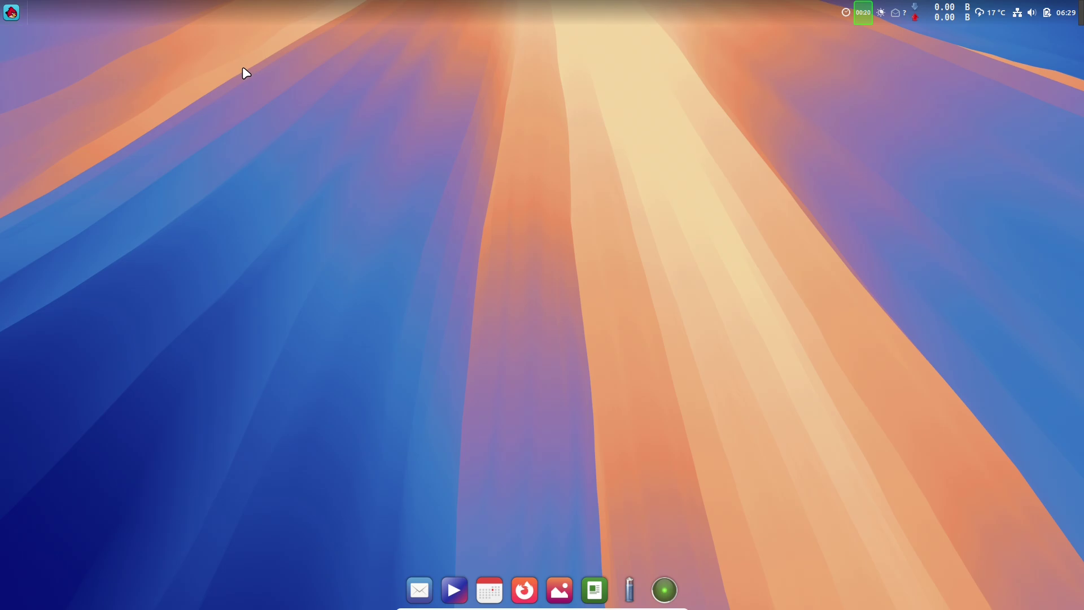
Open a terminal and run 'plank --help' to list Plank's options
click(11, 12)
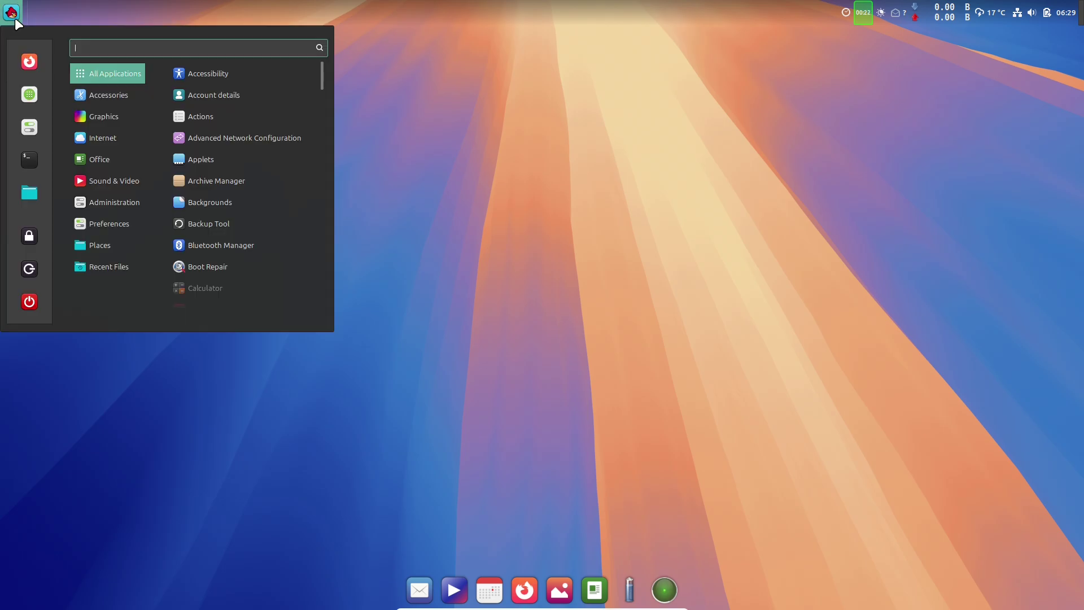
click(29, 163)
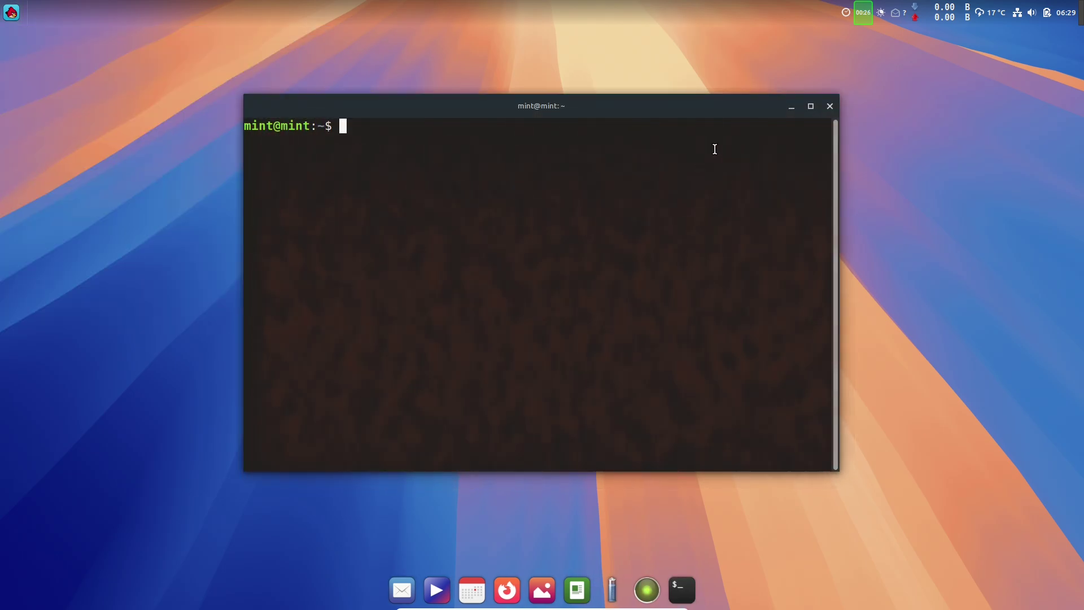
text(pl)
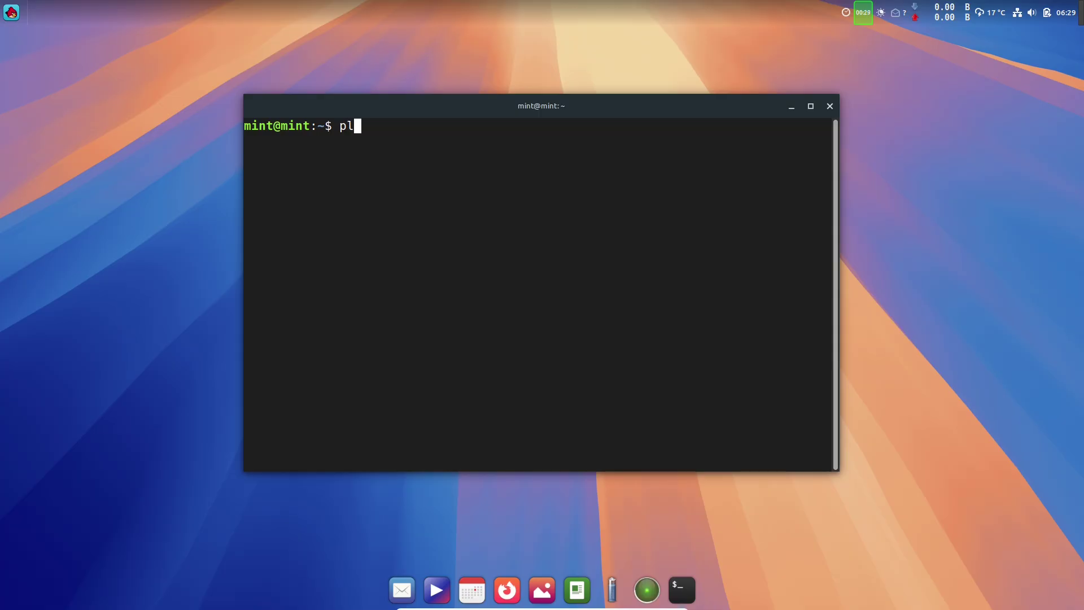
text(ank)
right_click(387, 131)
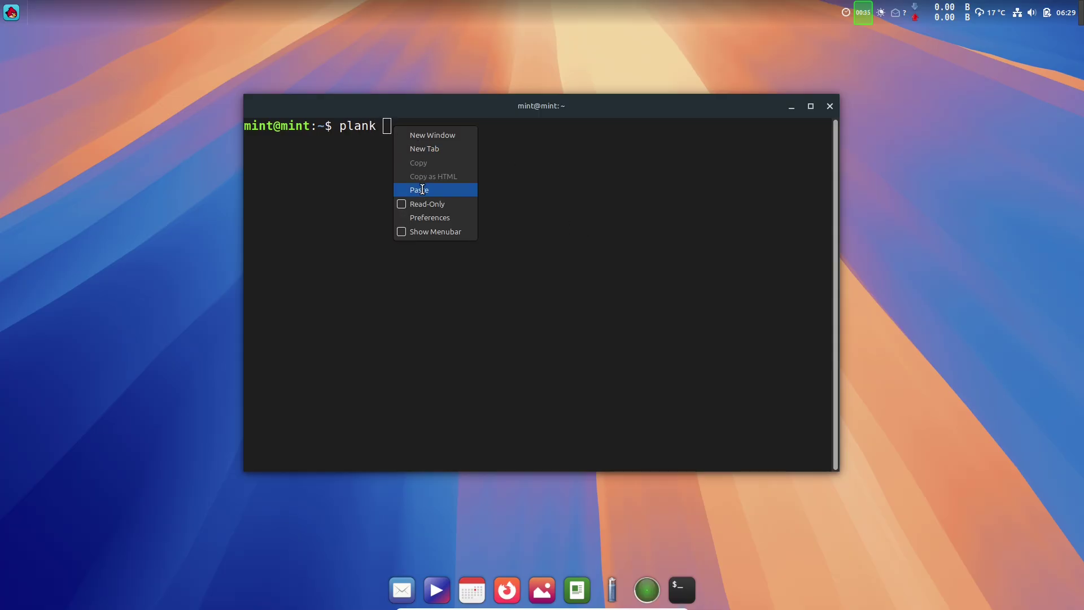
click(435, 188)
key(BackSpace)
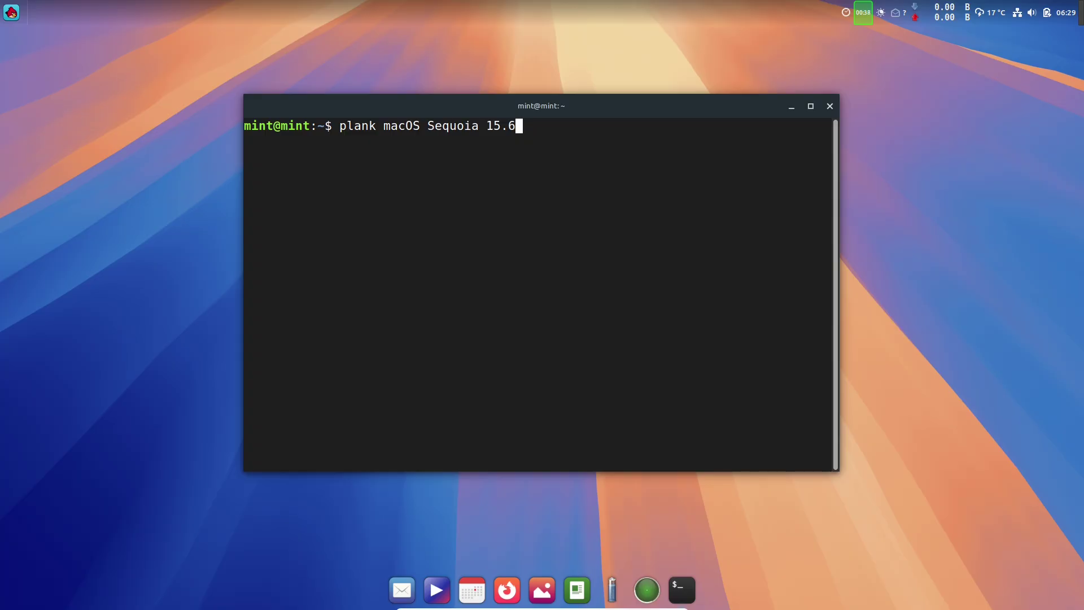
key(ctrl+w)
key(ctrl+w)
key(ctrl+w)
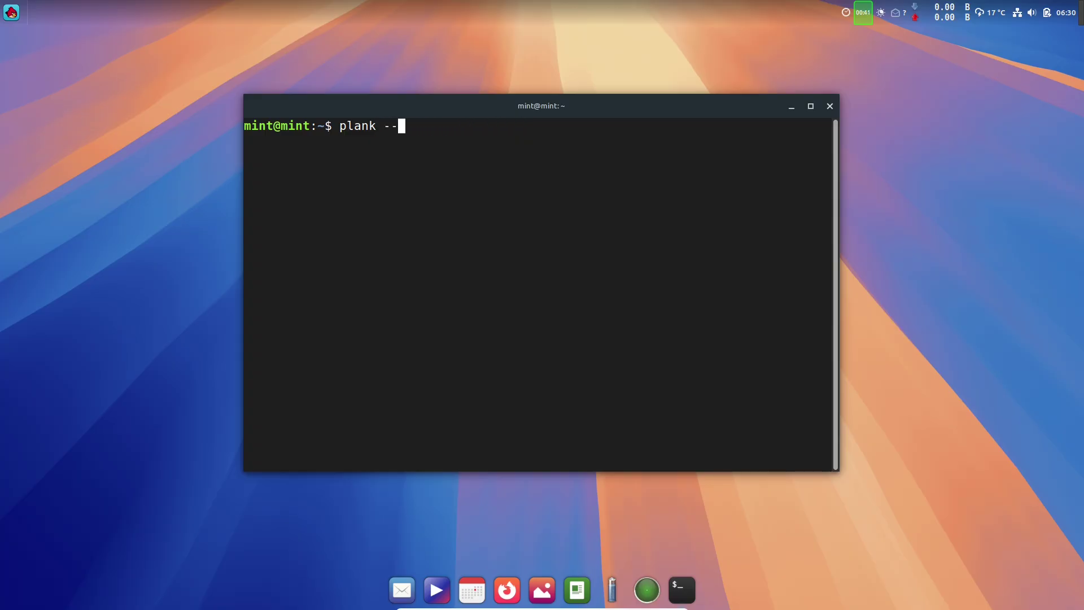
text(--help)
key(Return)
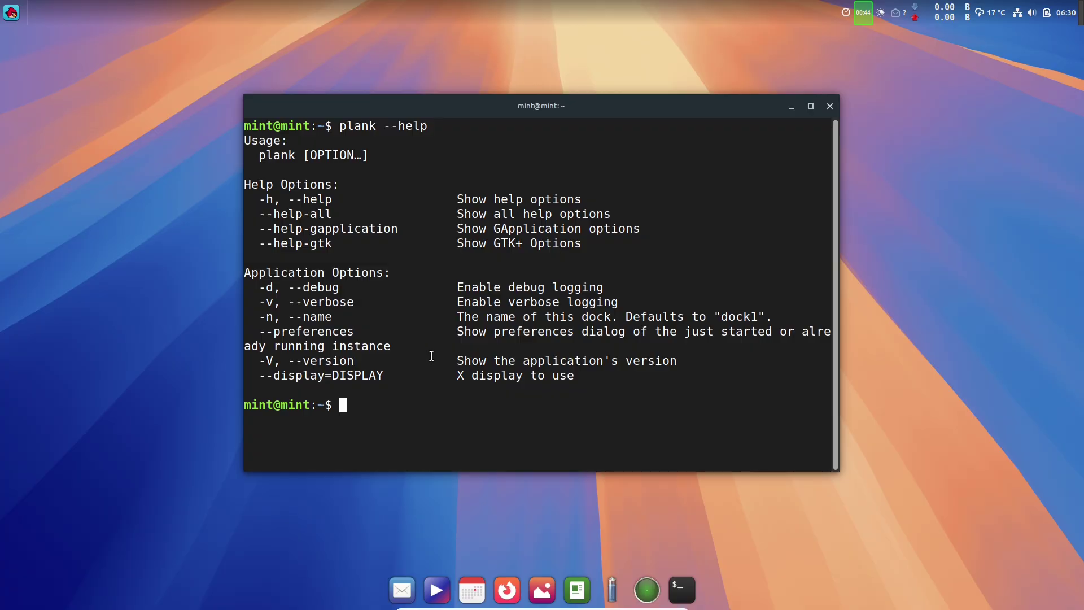
Copy the --preferences option and enter 'plank --preferences' at the prompt
drag(355, 334, 259, 334)
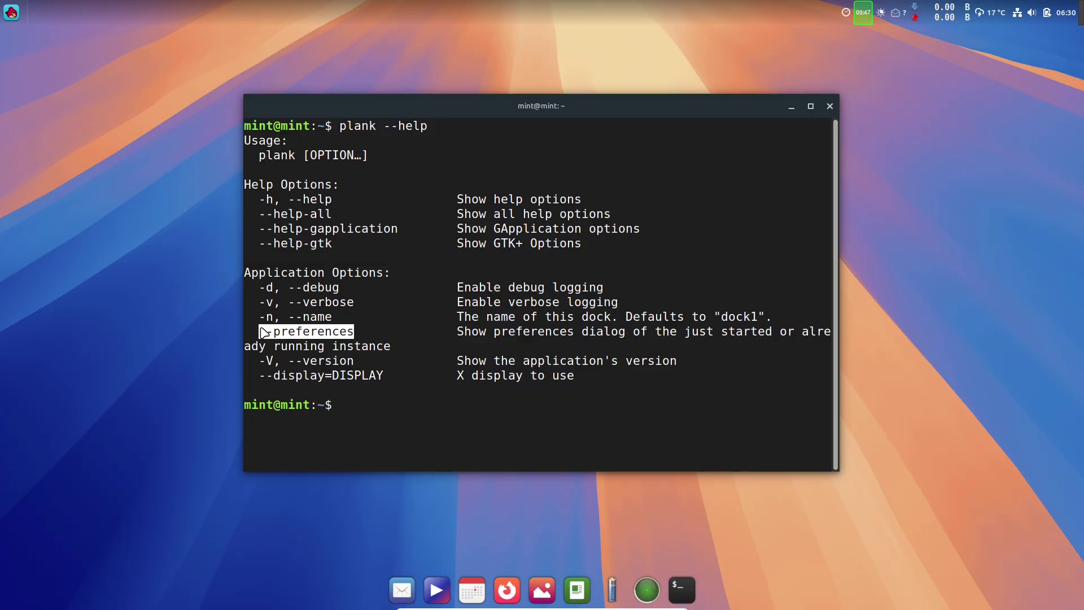
right_click(262, 395)
click(324, 412)
click(342, 407)
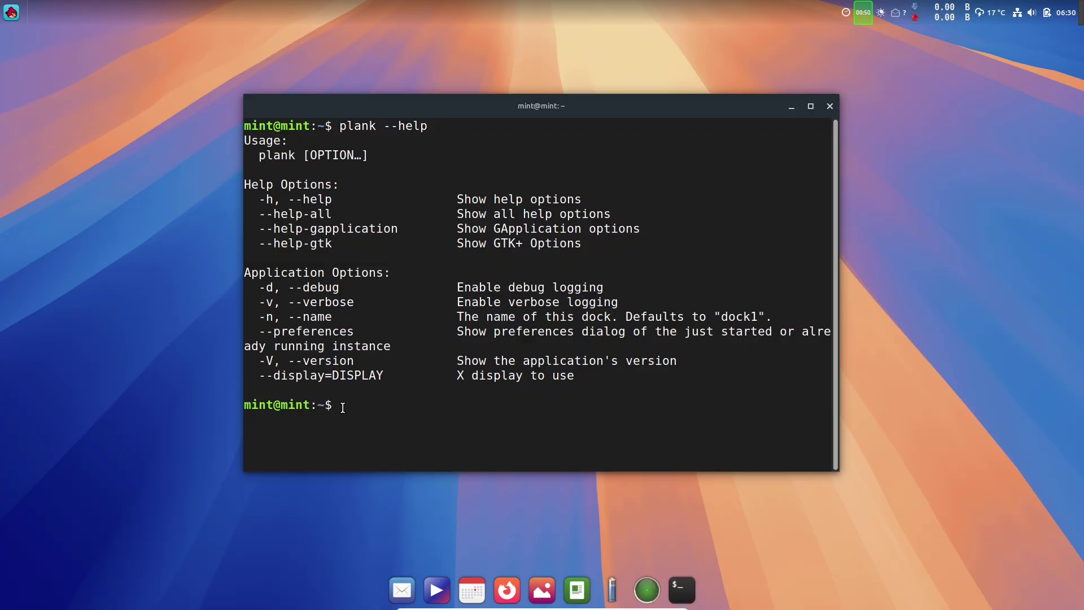
text(plank)
right_click(402, 399)
click(432, 470)
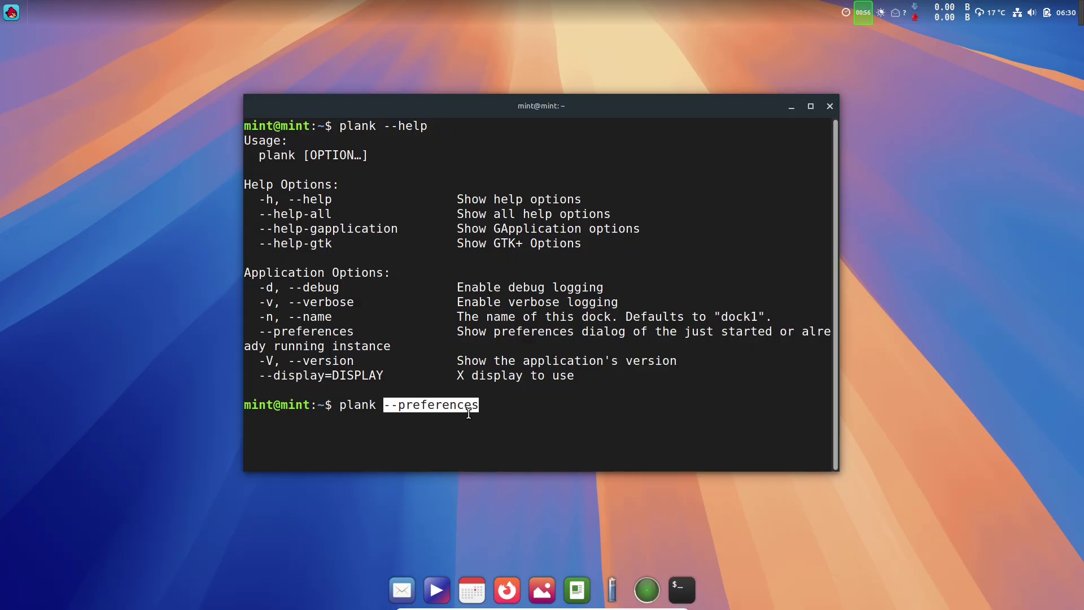
Open Plank preferences and browse the Behaviour and Docklets tabs, keeping Intellihide hiding
key(Return)
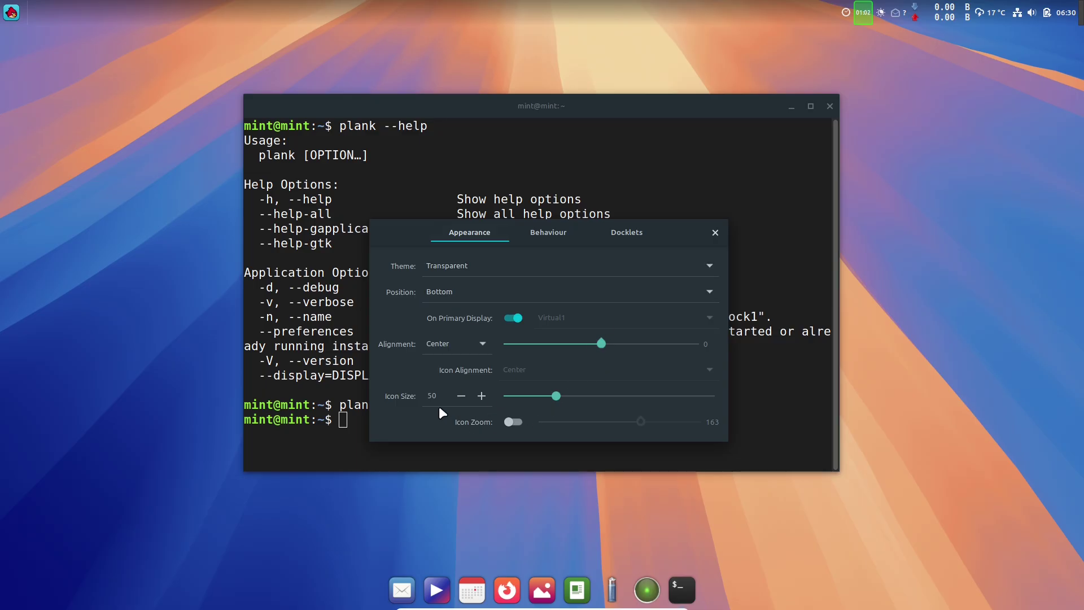
click(536, 240)
click(623, 277)
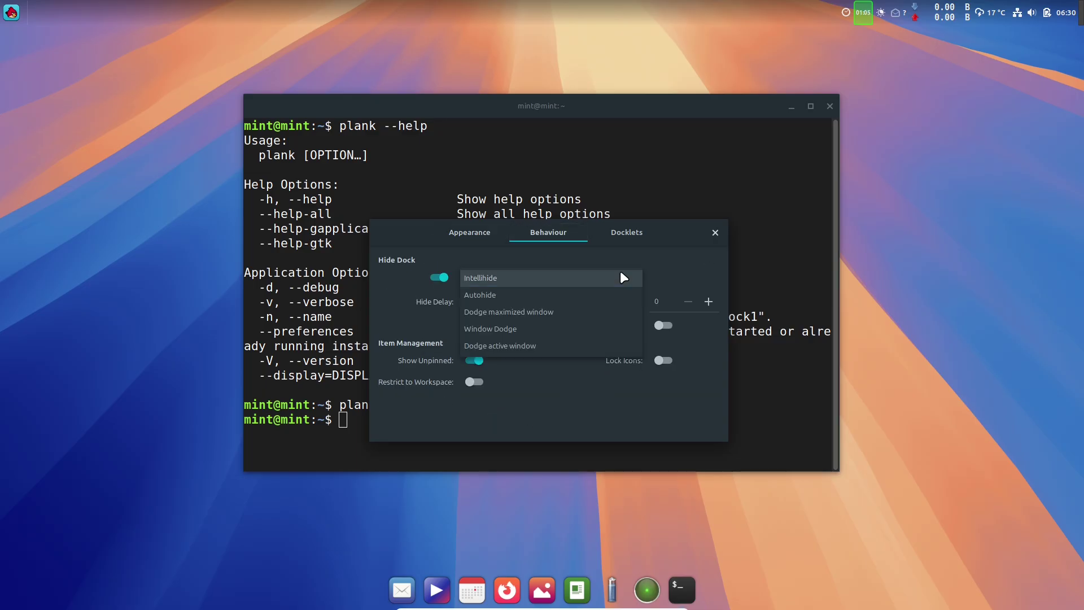
click(623, 278)
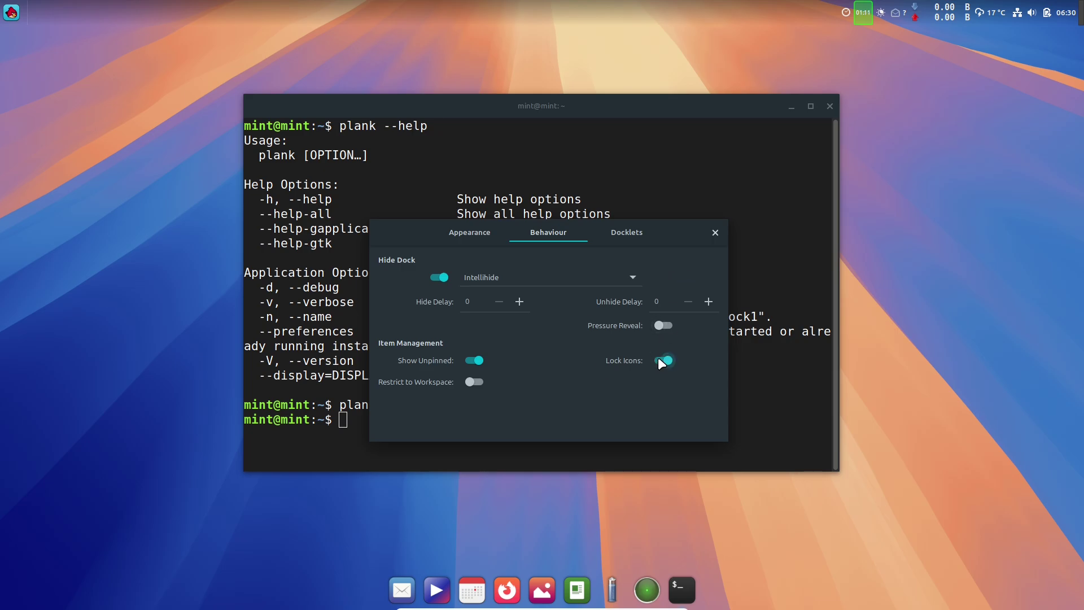
click(646, 236)
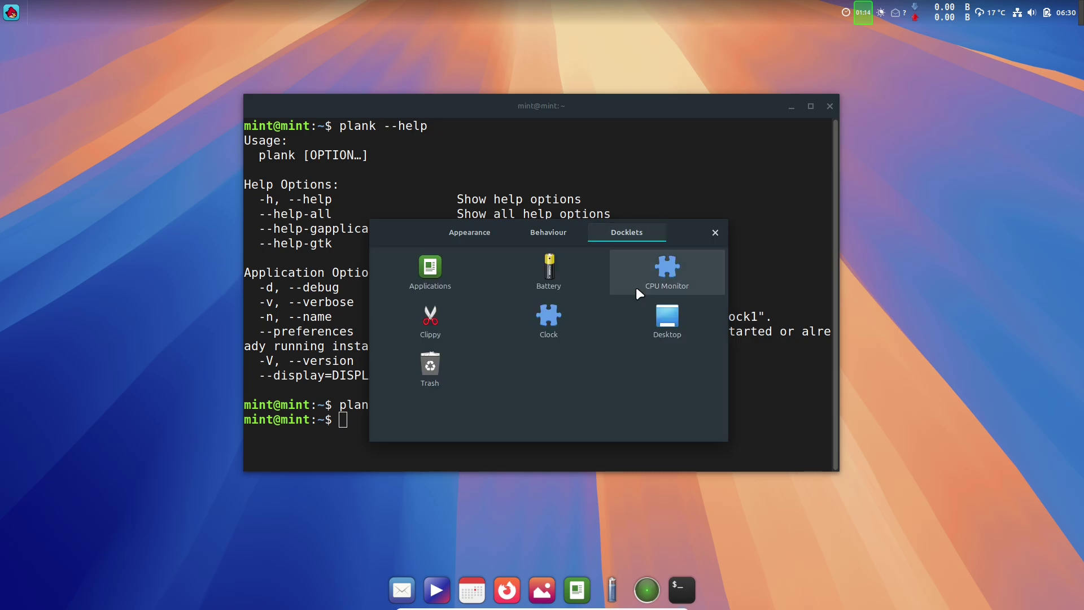
click(569, 234)
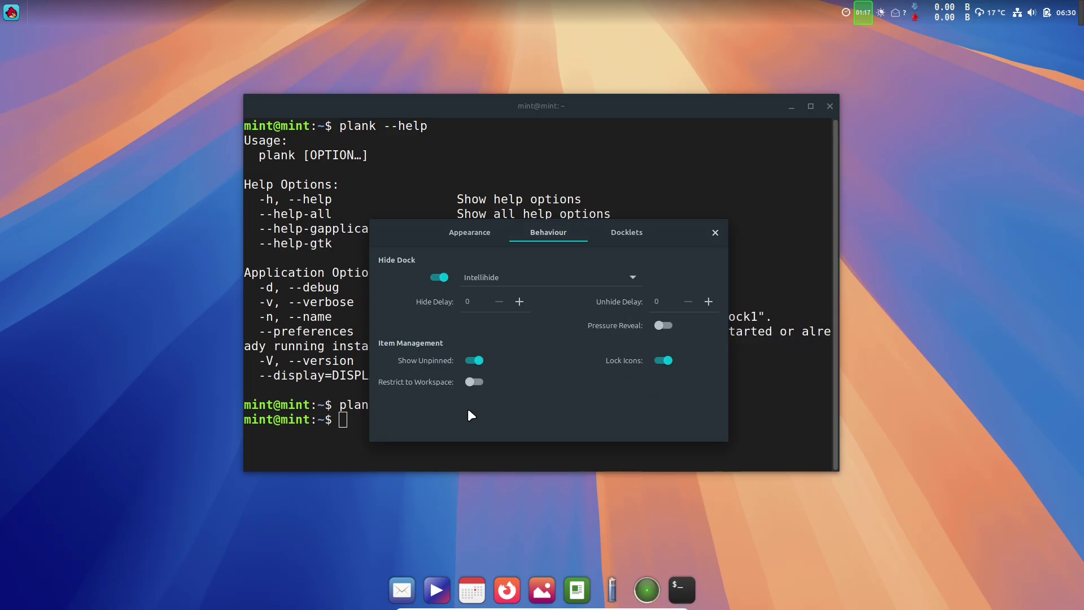
click(619, 231)
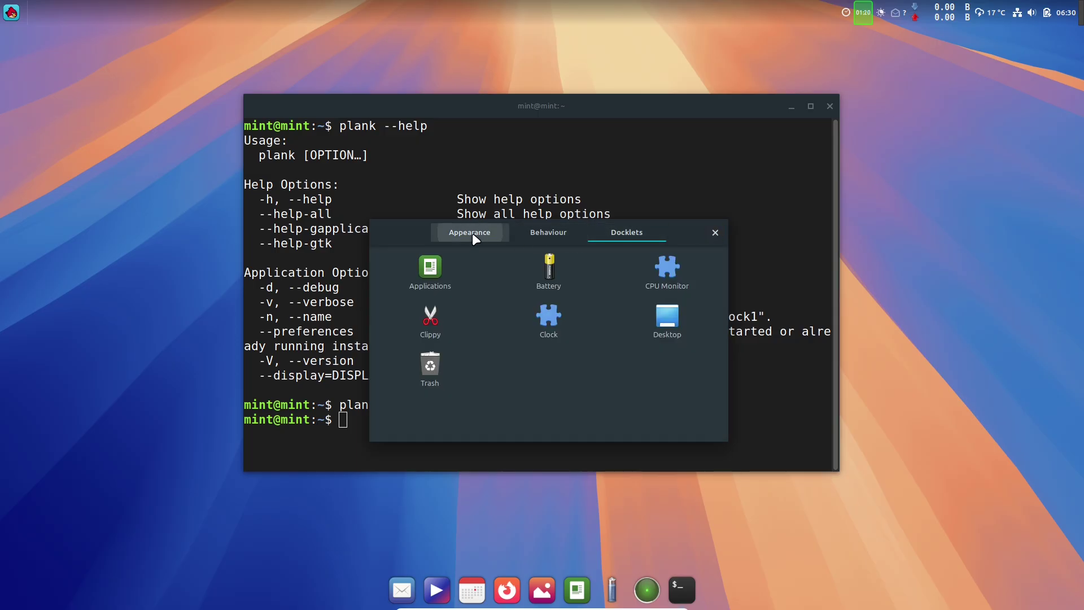
click(473, 234)
Move the dock to the Left position, then back to Bottom
click(525, 292)
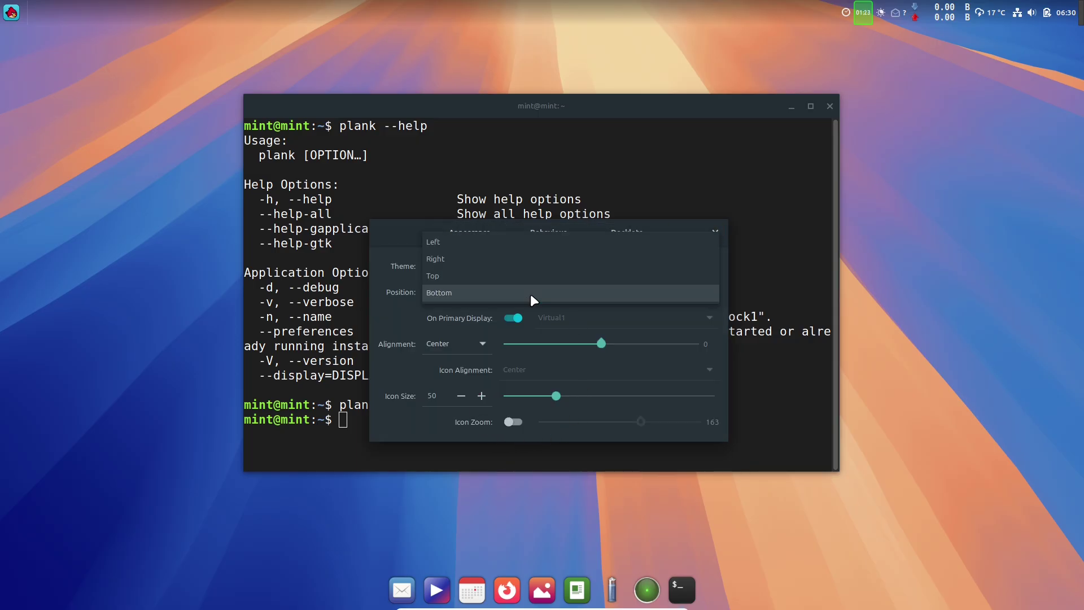
click(520, 244)
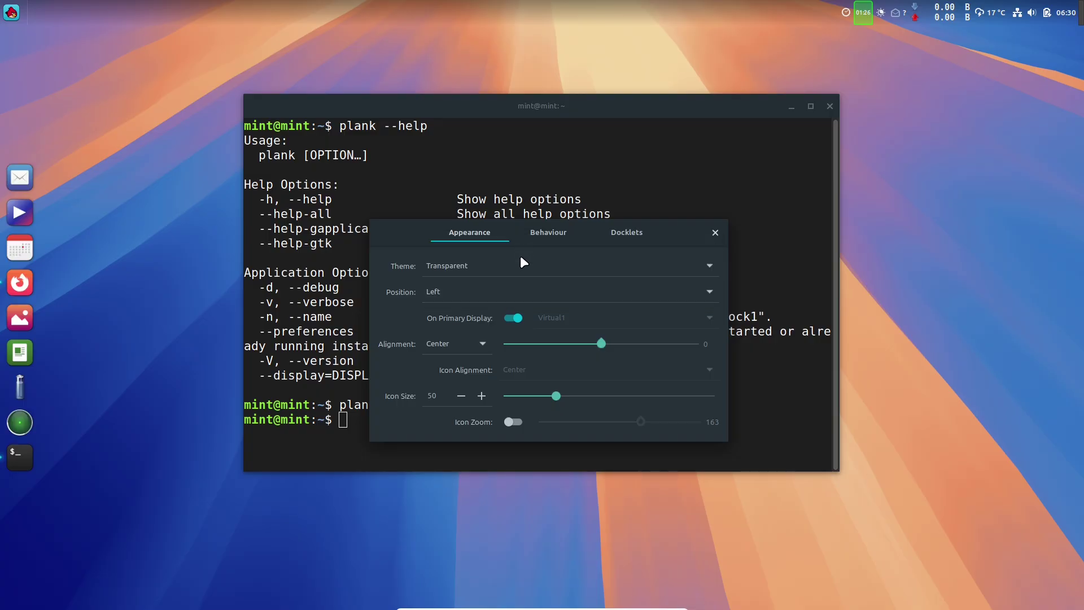
click(513, 292)
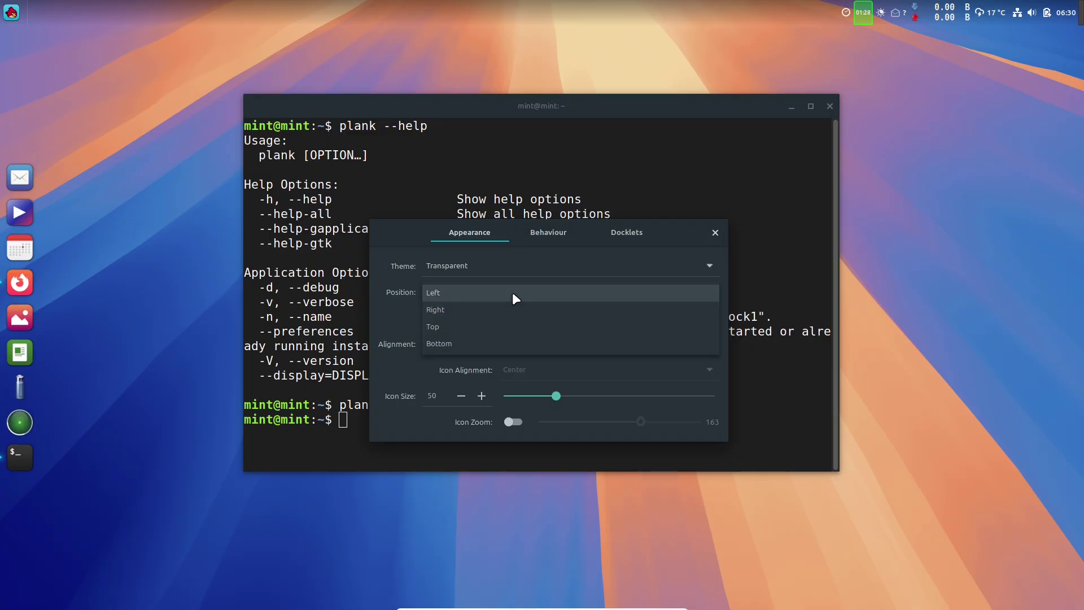
click(504, 342)
Cycle dock alignment through End, Fill and End, settle on Center, and close preferences
click(453, 346)
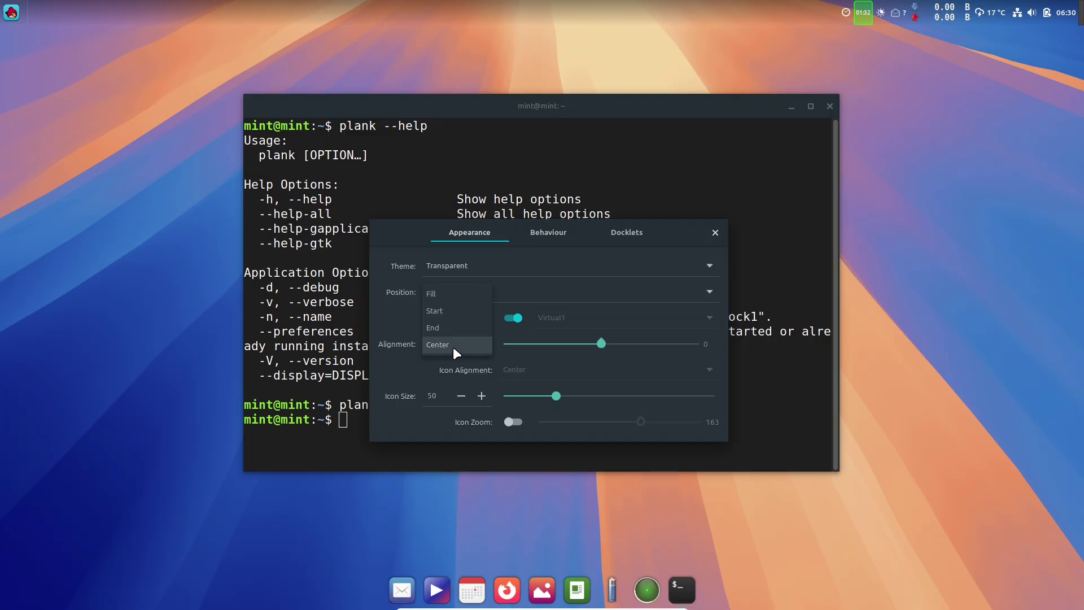
click(455, 326)
click(455, 344)
click(455, 314)
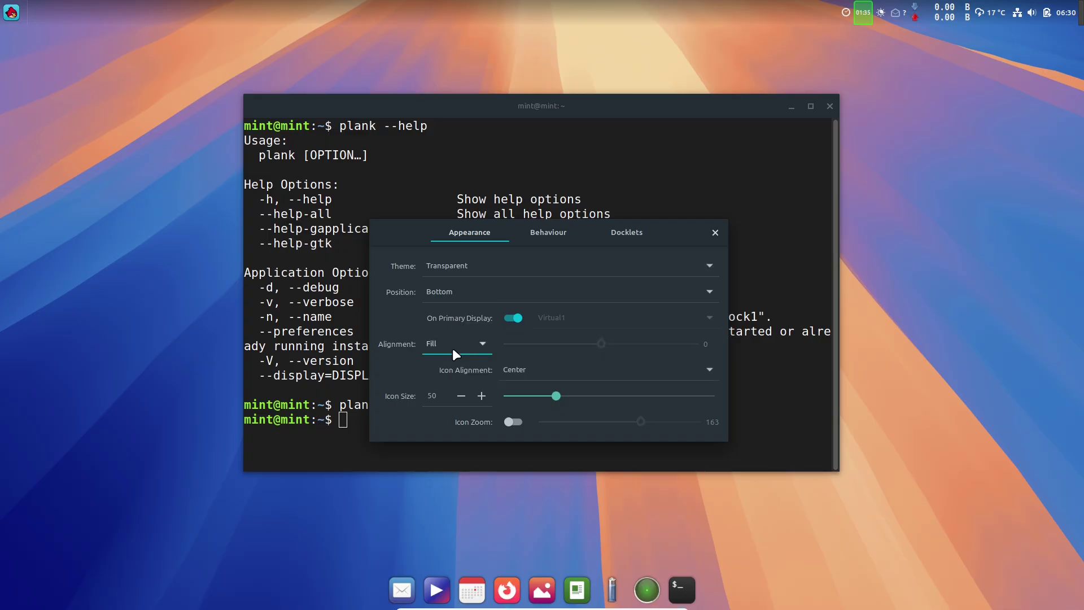
click(453, 348)
click(452, 375)
click(450, 349)
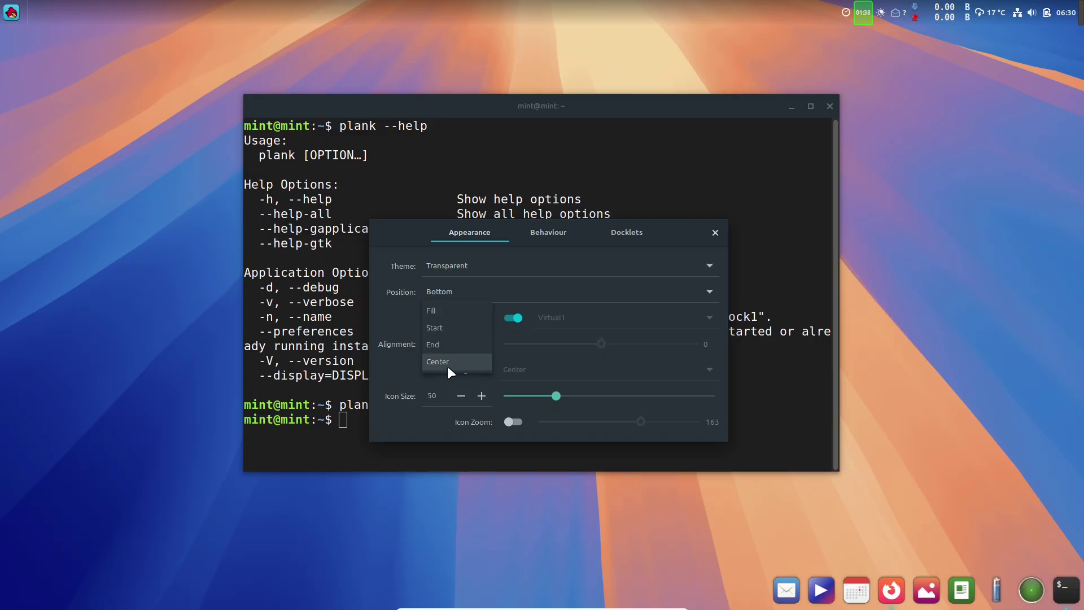
click(455, 371)
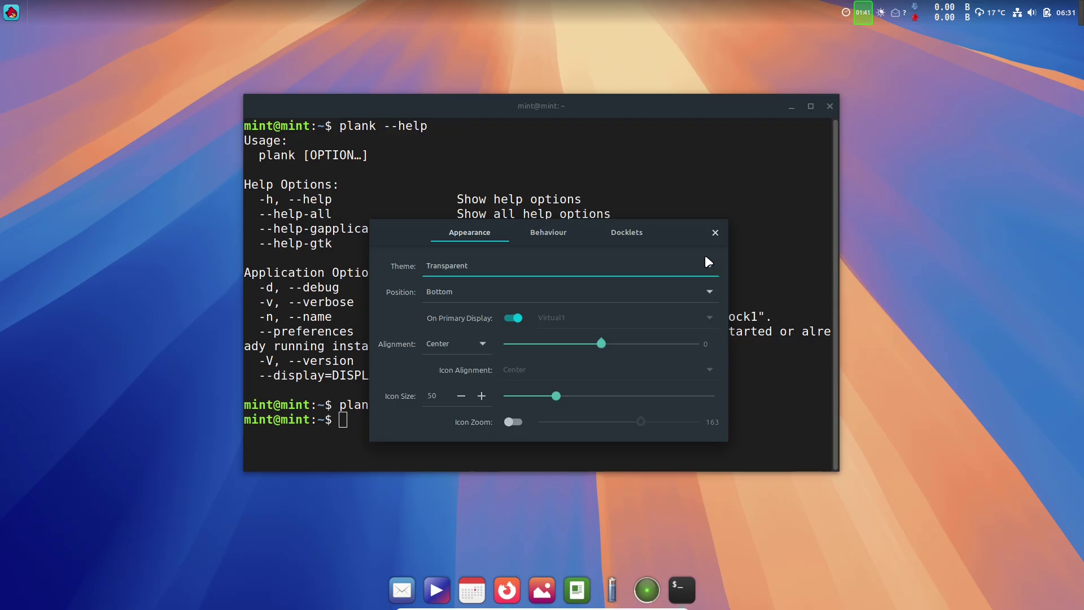
click(715, 232)
Close the terminal and launch Firefox from the dock
click(830, 106)
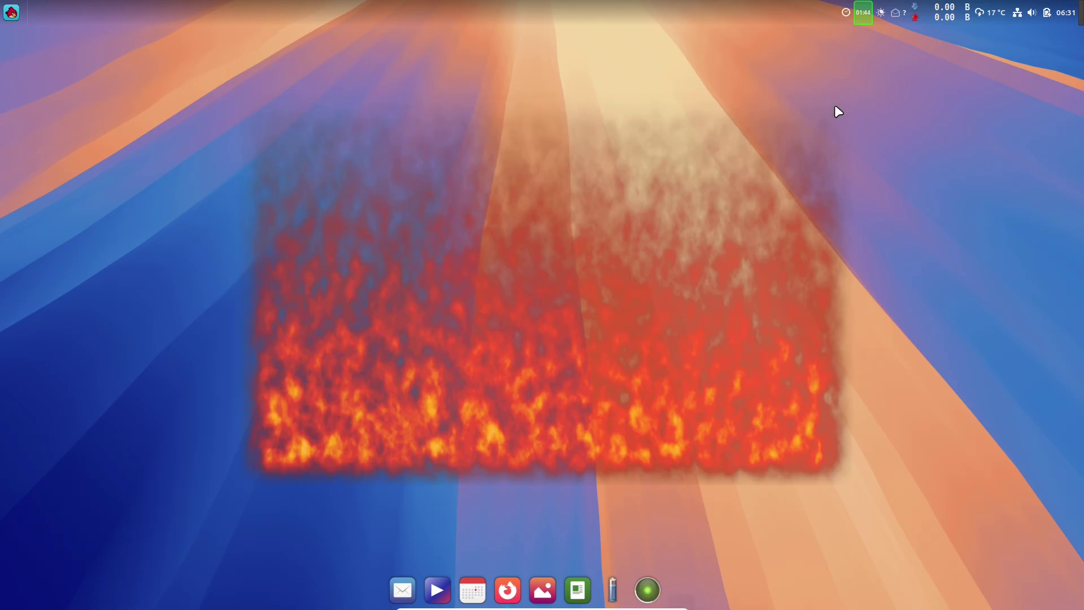
click(19, 16)
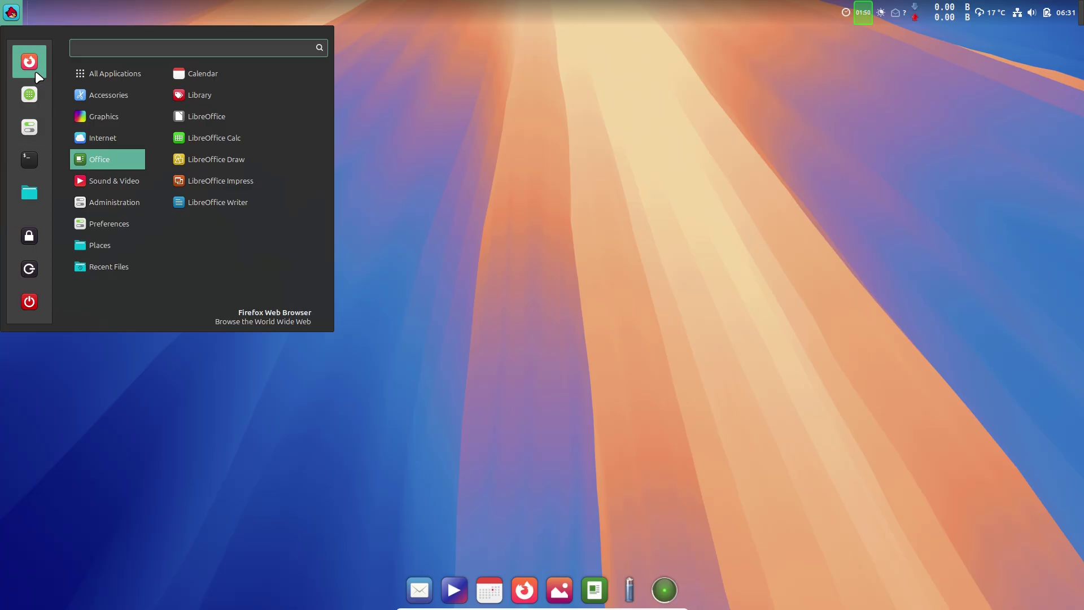
click(516, 465)
click(524, 590)
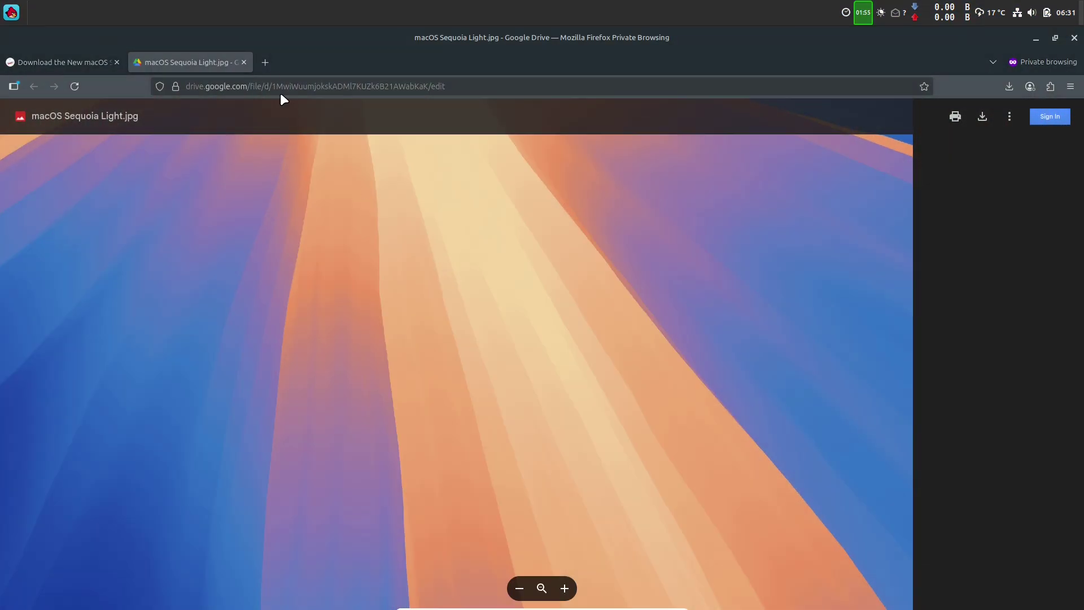
Open a new private tab, close the Drive image and macOS download tabs, and visit linuxmint.com
click(264, 62)
click(244, 62)
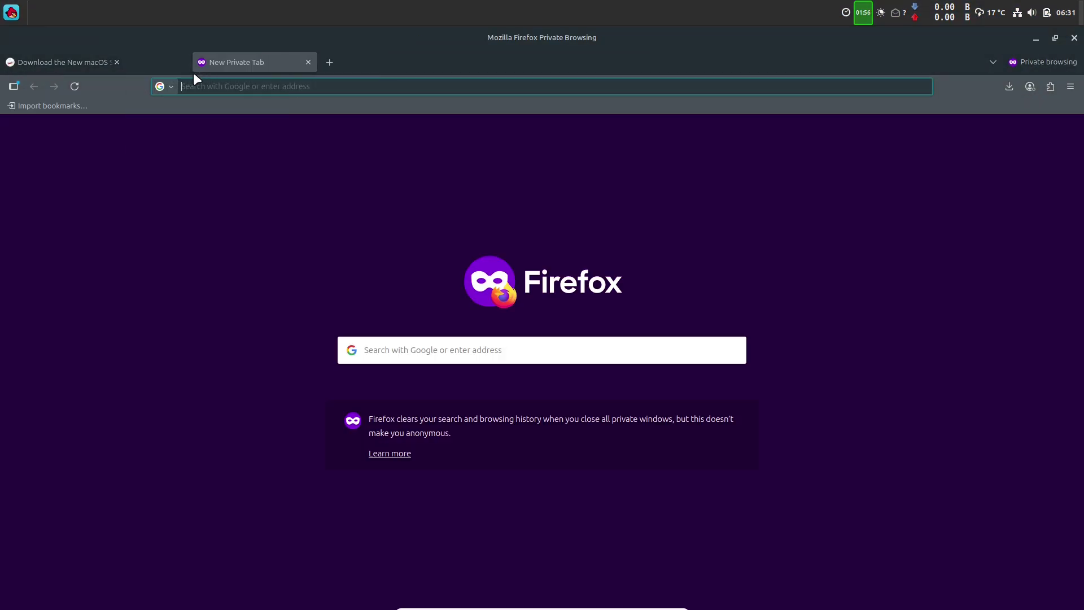
click(117, 63)
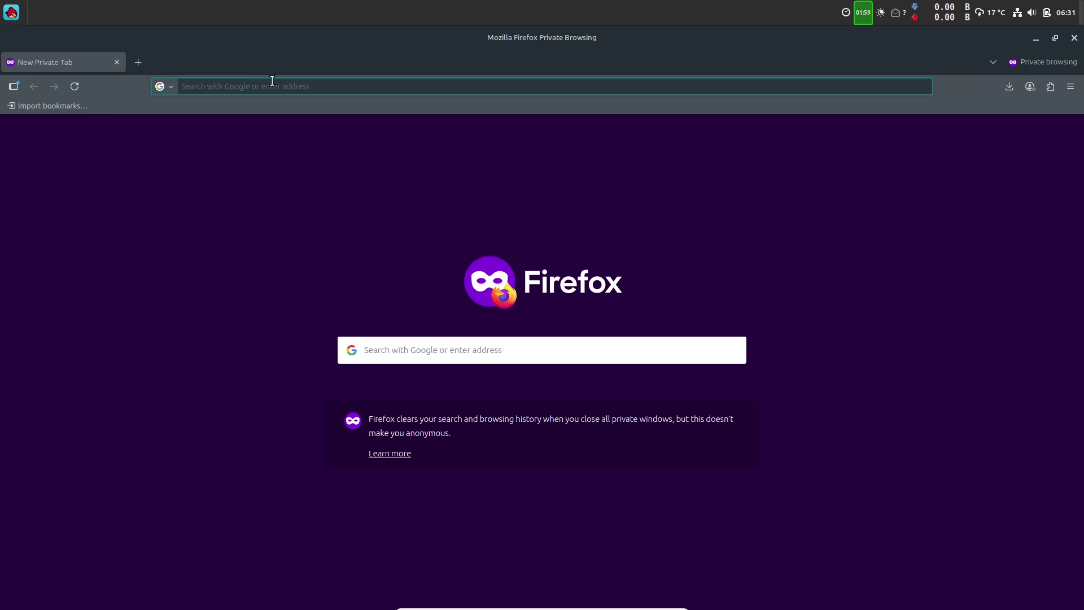
click(272, 81)
text(linuxm)
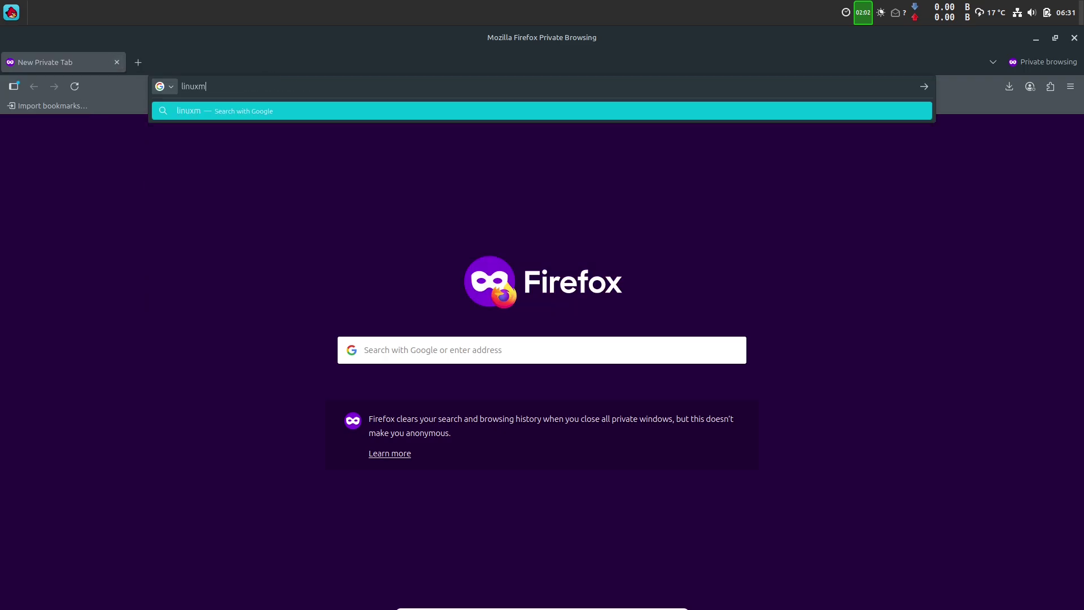
text(int.com)
key(Return)
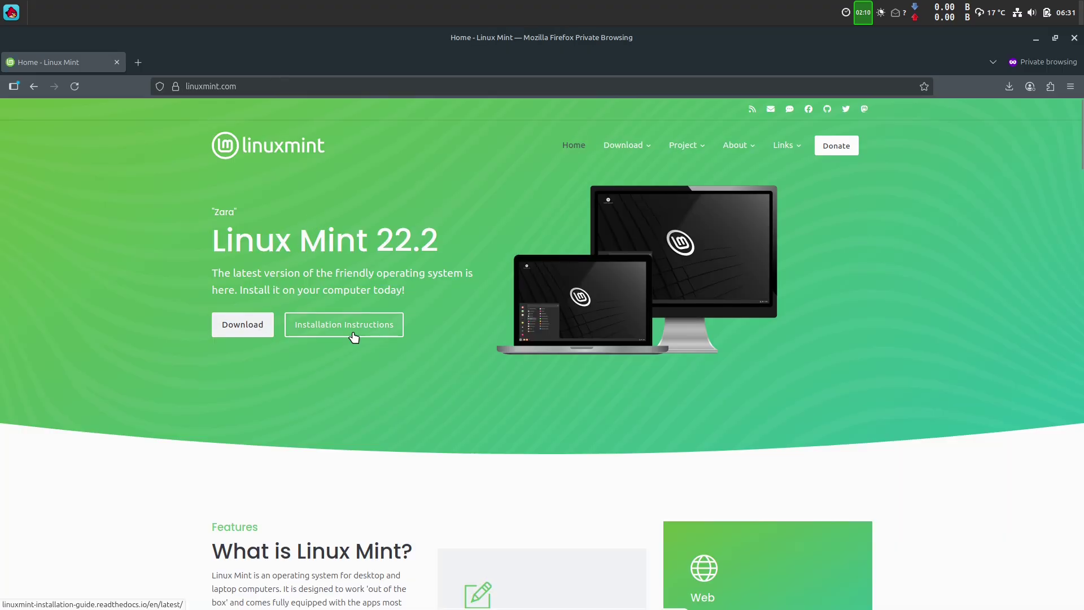
Go to the Linux Mint 22.2 download page and follow the Cinnamon Edition's New Features link
mouse_move(631, 150)
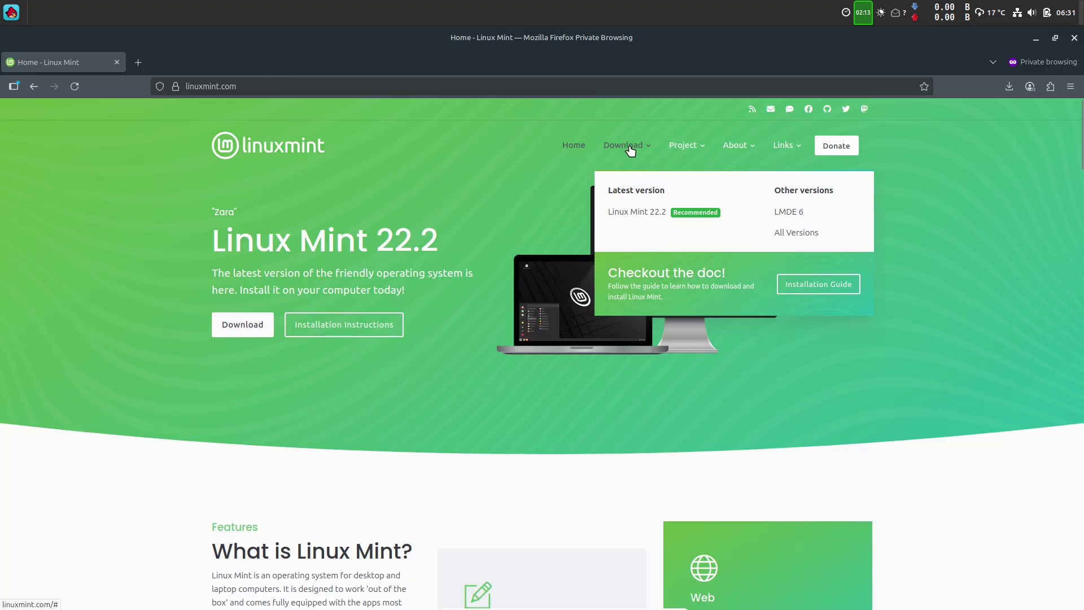
click(641, 214)
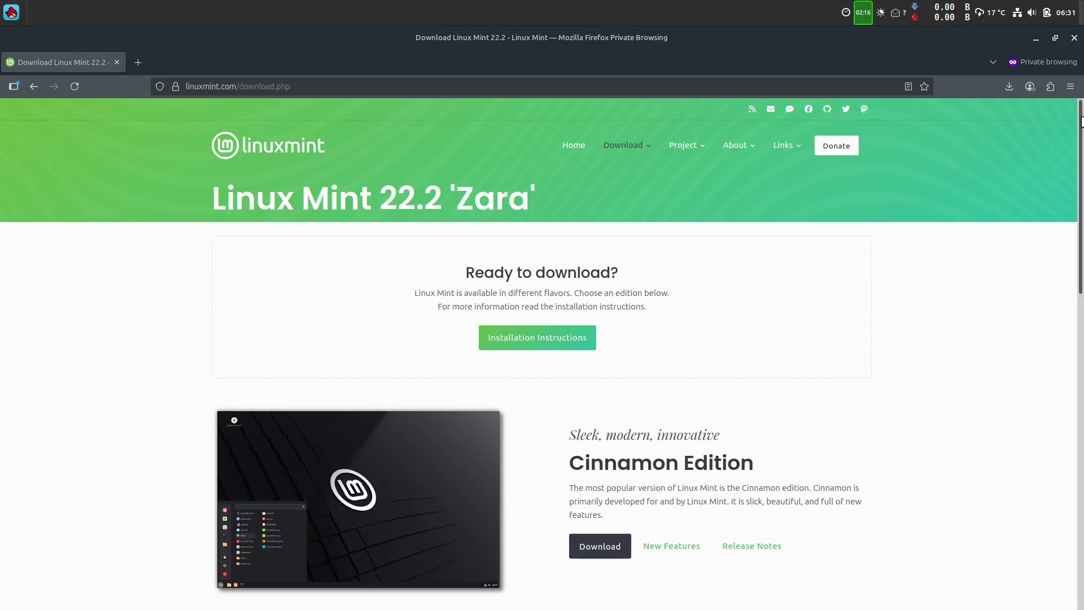
scroll(1077, 198, down, 3)
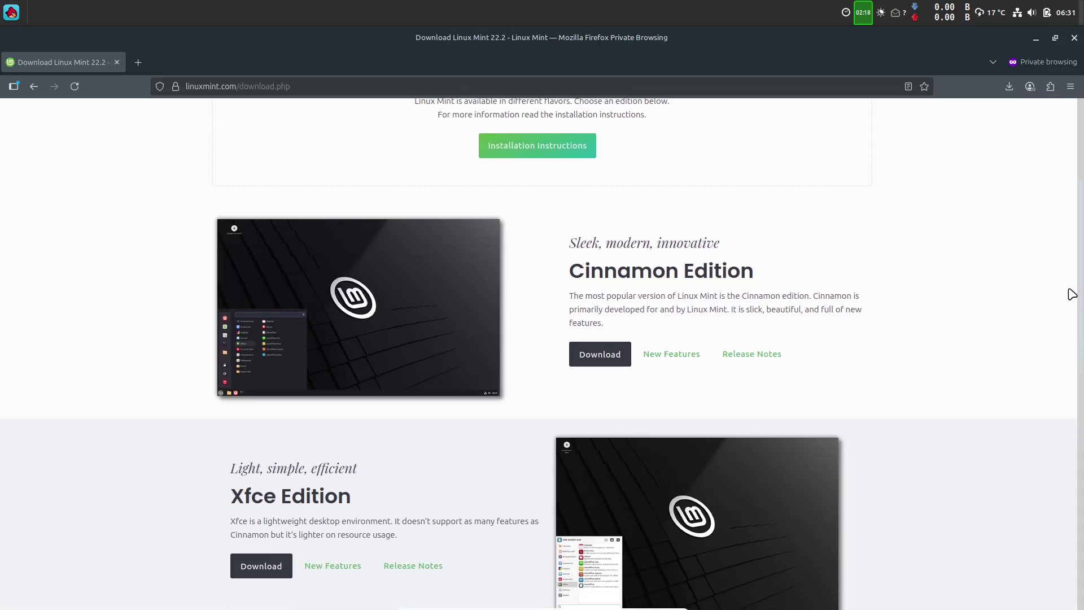
scroll(1069, 271, down, 6)
scroll(1054, 237, up, 7)
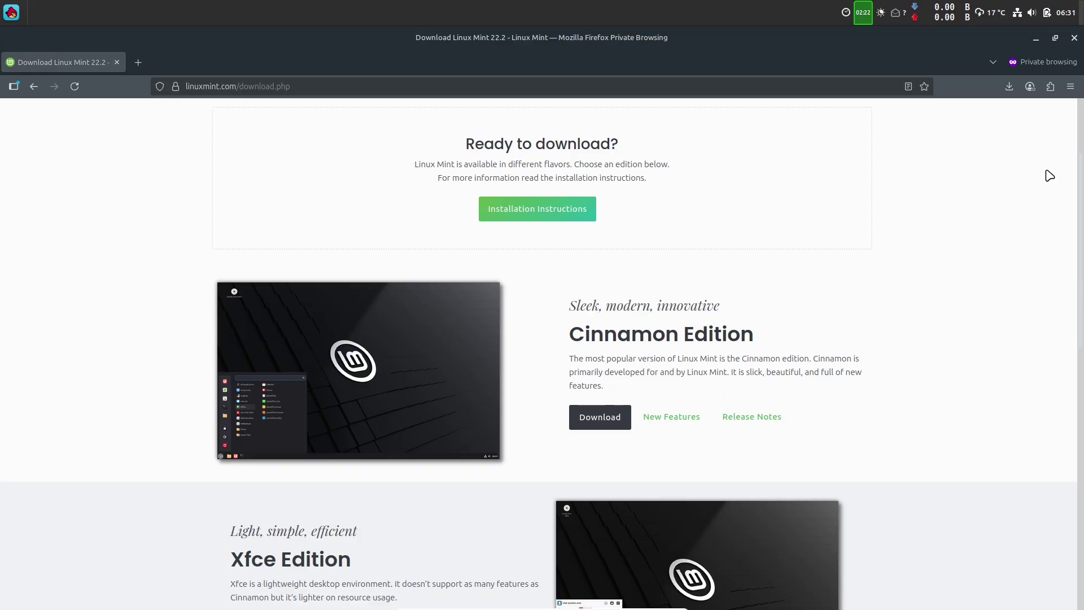
click(681, 417)
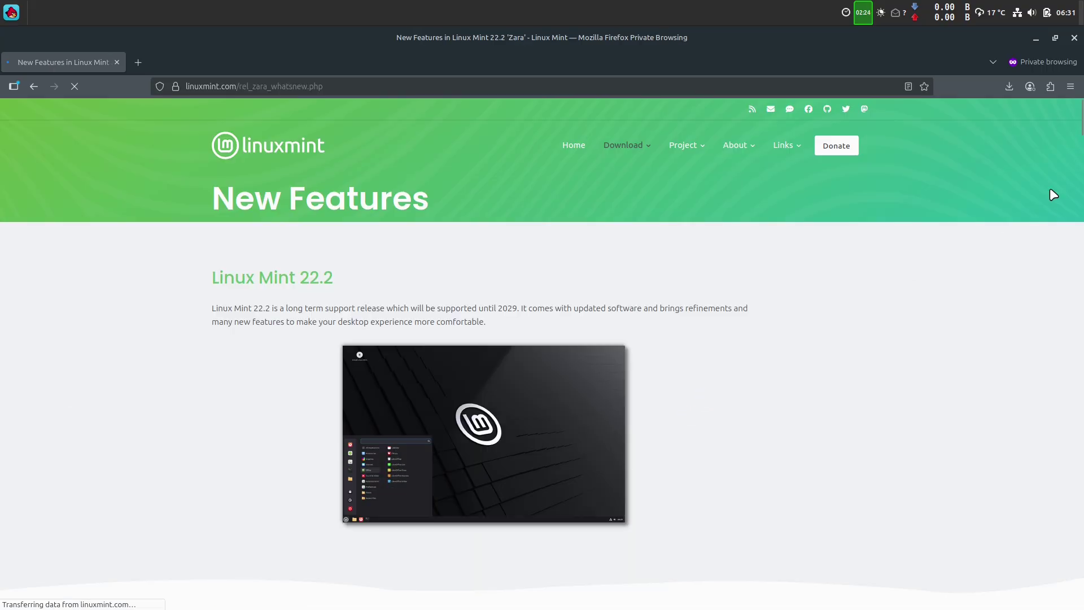
Highlight the intro's first sentence and set the page zoom to 150%
drag(518, 308, 209, 308)
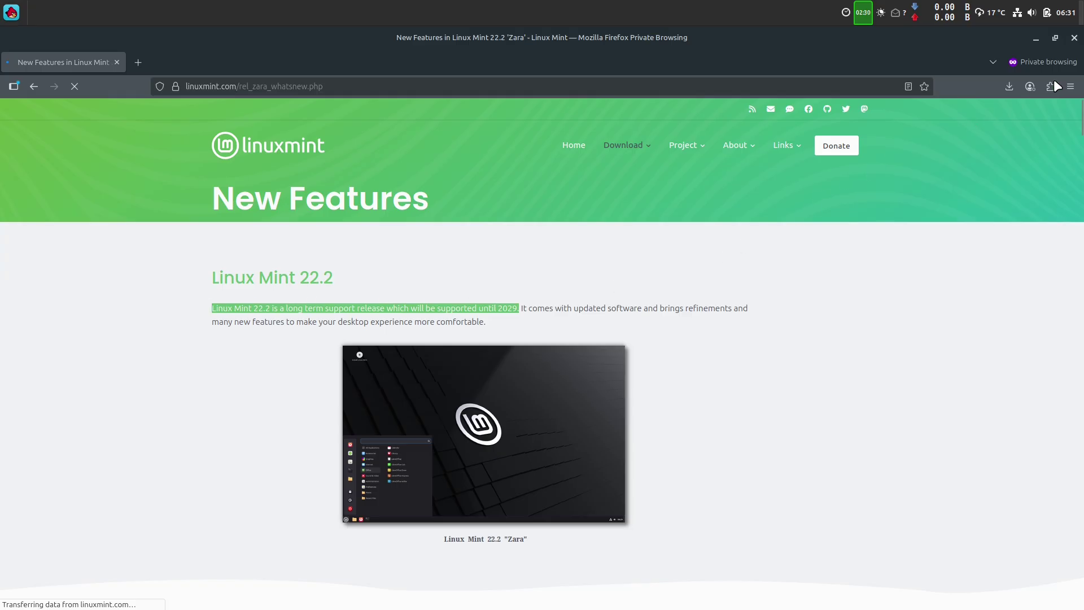
click(1071, 86)
click(1048, 350)
click(1048, 350)
click(1048, 350)
click(1047, 350)
click(1048, 350)
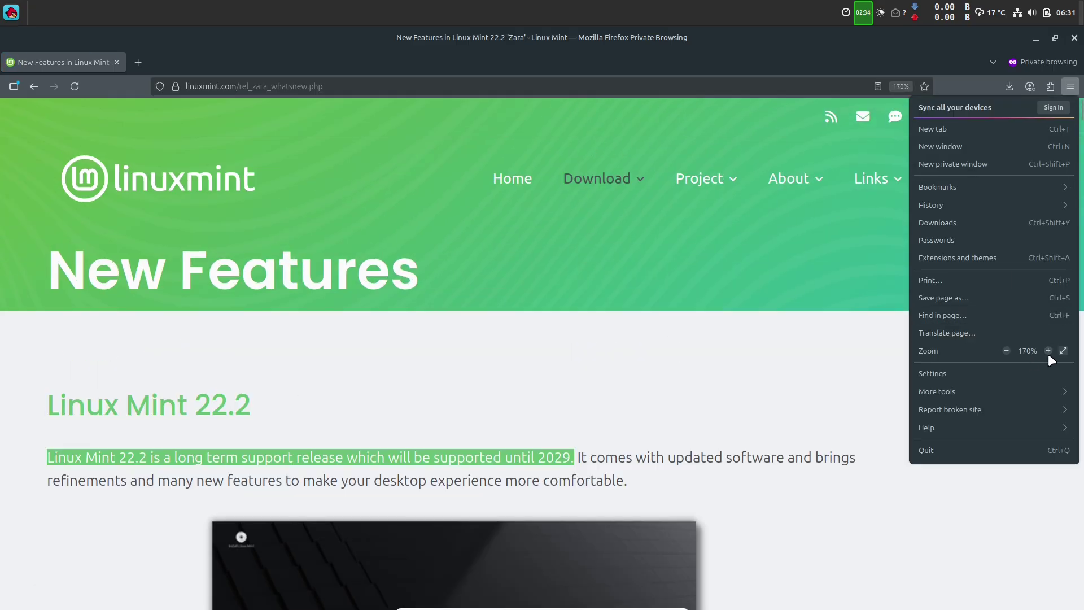
click(1006, 350)
click(739, 355)
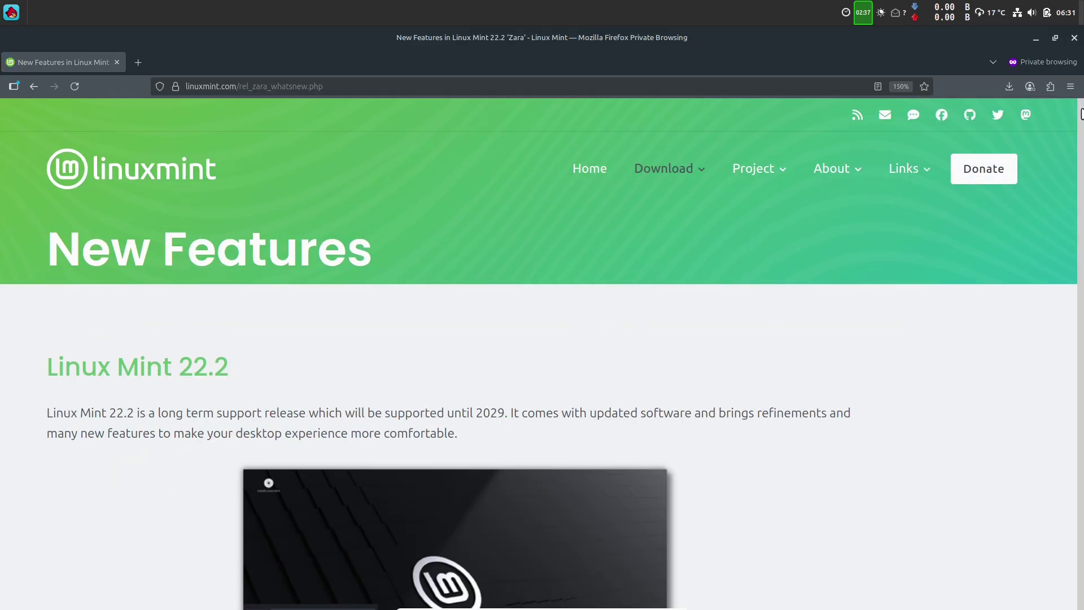
scroll(1081, 115, down, 10)
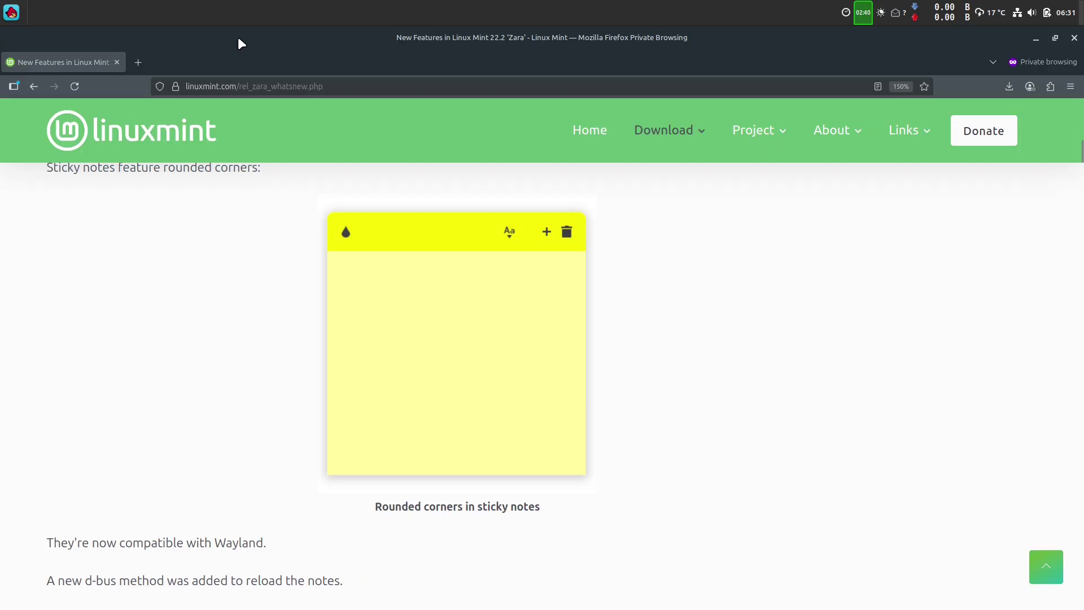
Try a menu search for 'stick', then scroll down to the sticky notes section
click(11, 12)
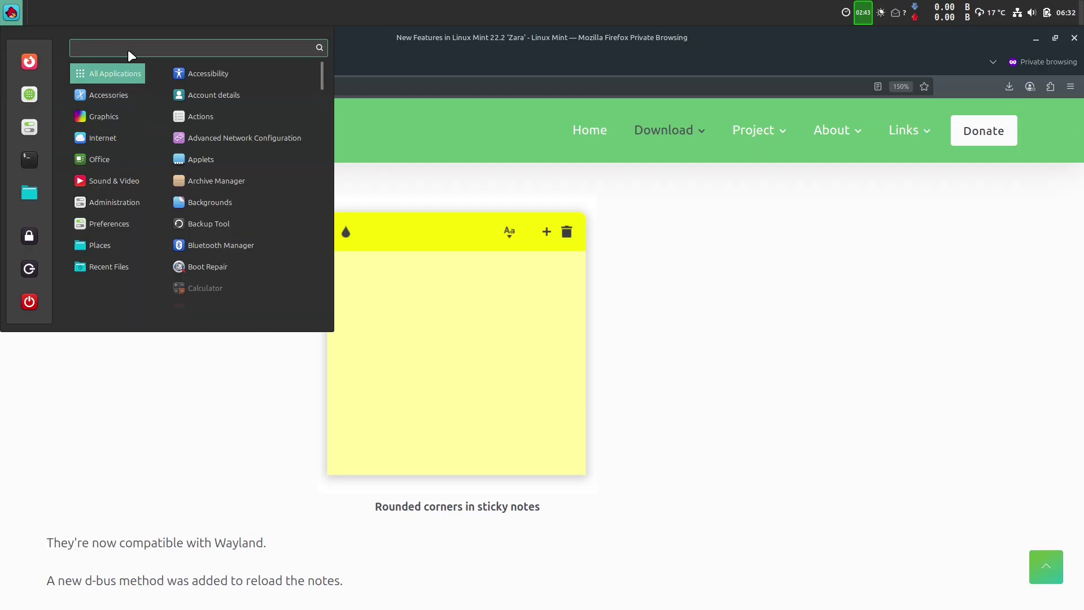
text(stick)
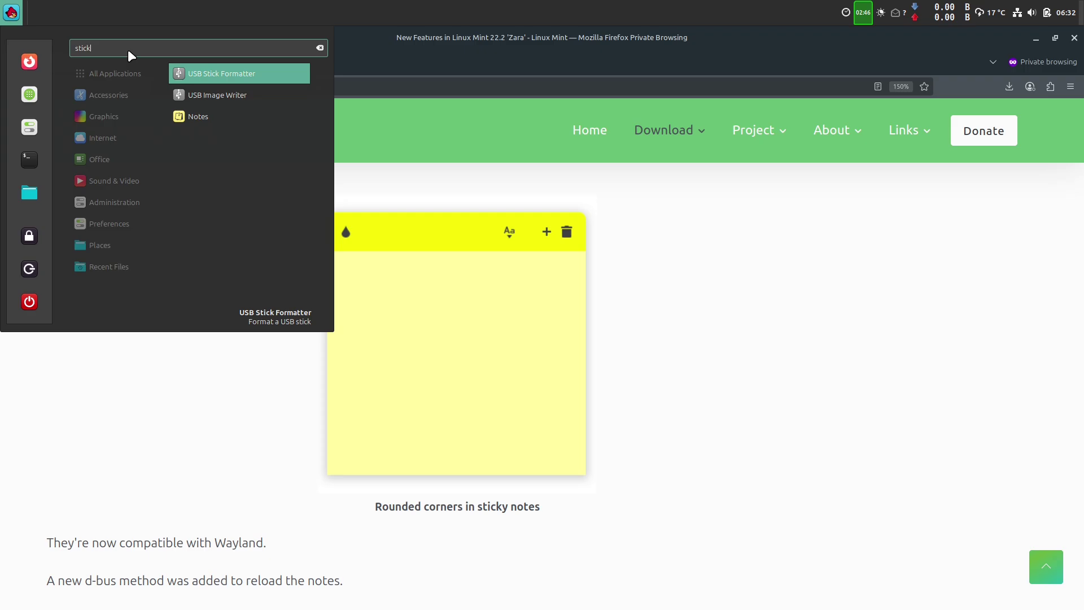
click(346, 276)
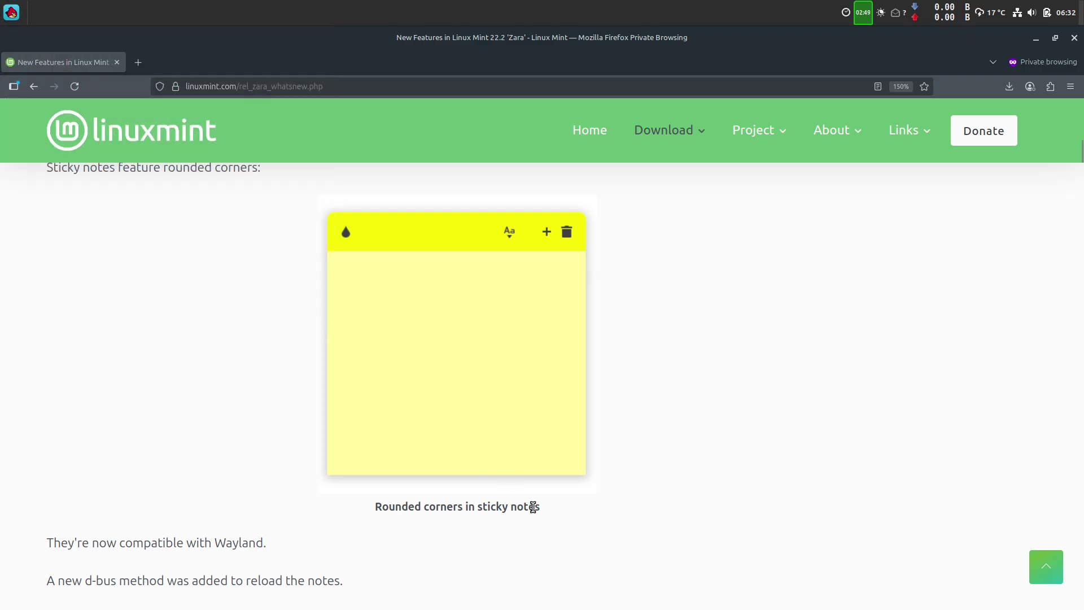
drag(1080, 145, 1079, 171)
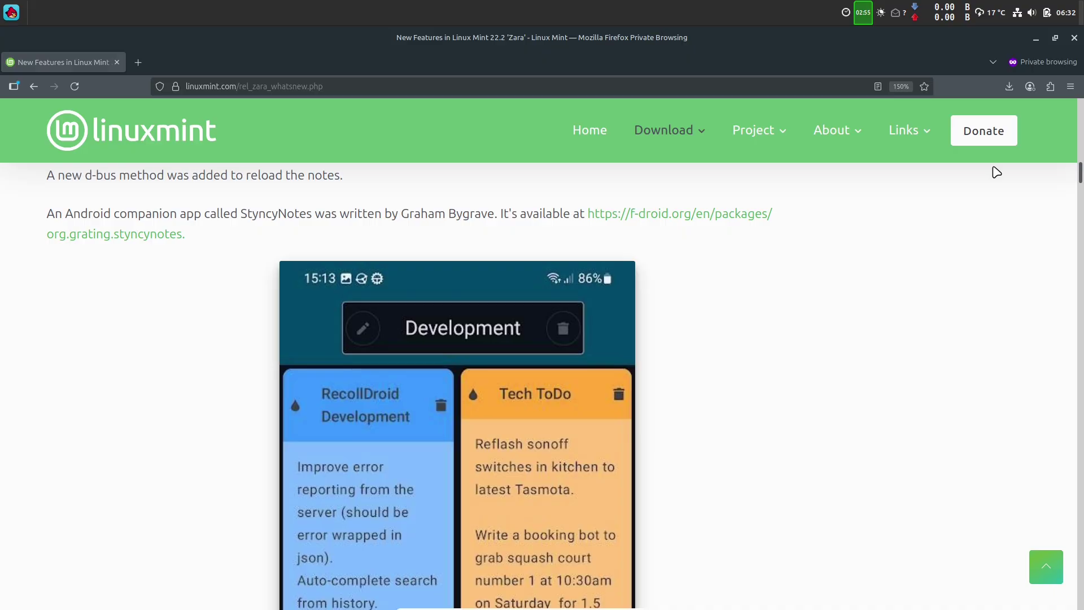
Open the StyncyNotes F-Droid link in a new tab, scroll to Versions, then close it with Ctrl+W
middle_click(683, 219)
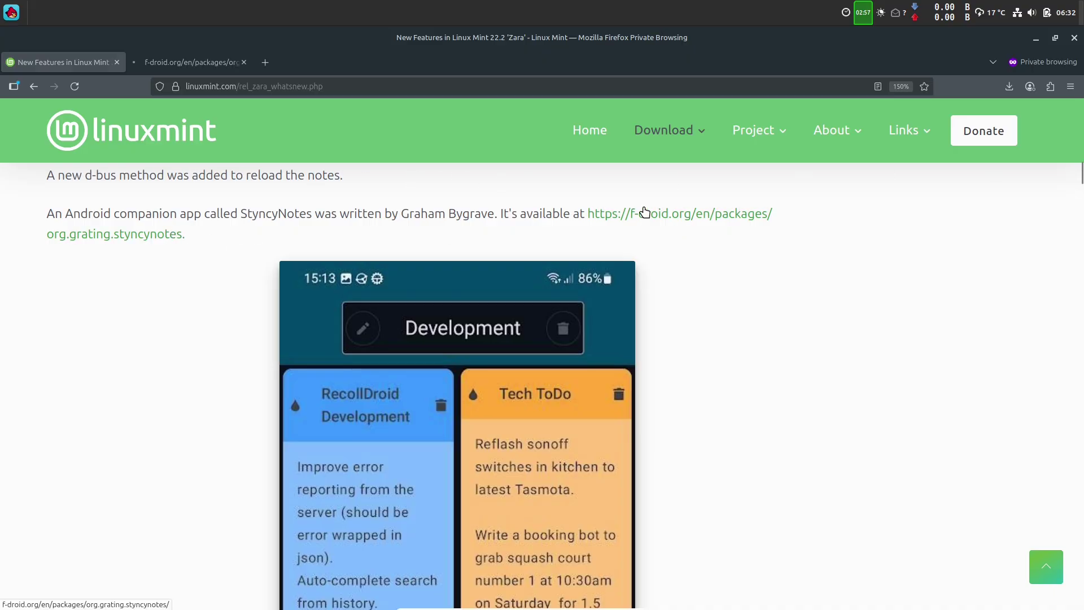
click(205, 70)
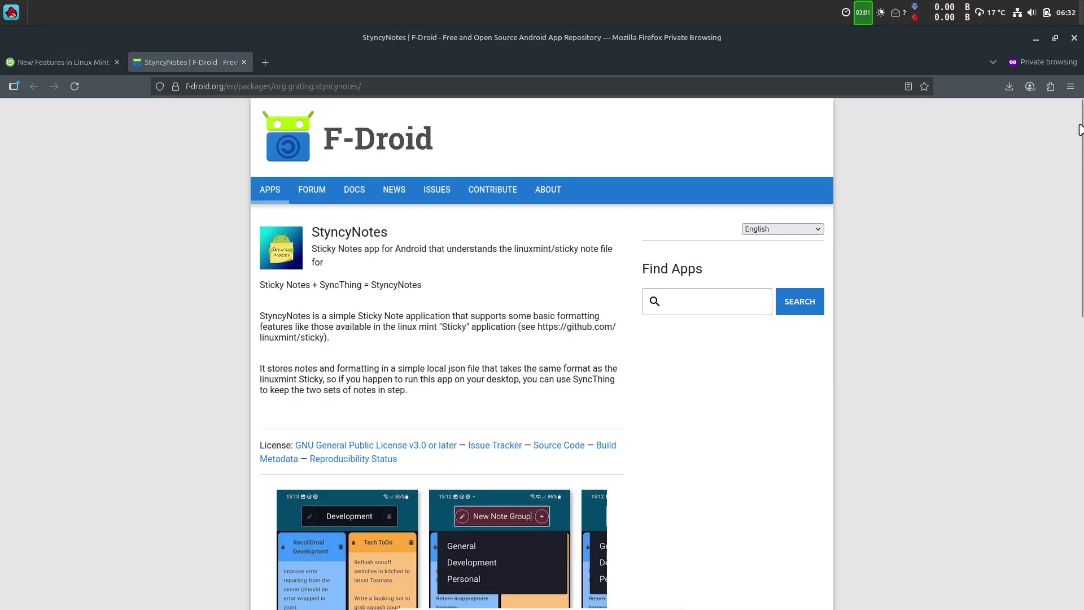
drag(1080, 129, 1061, 354)
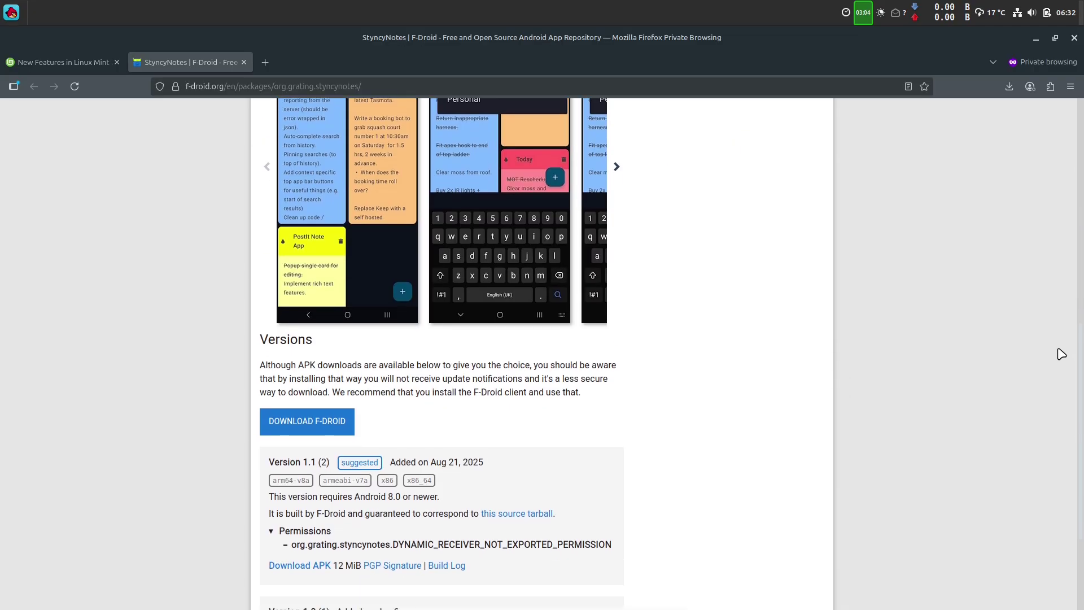
scroll(1061, 354, down, 4)
key(ctrl+w)
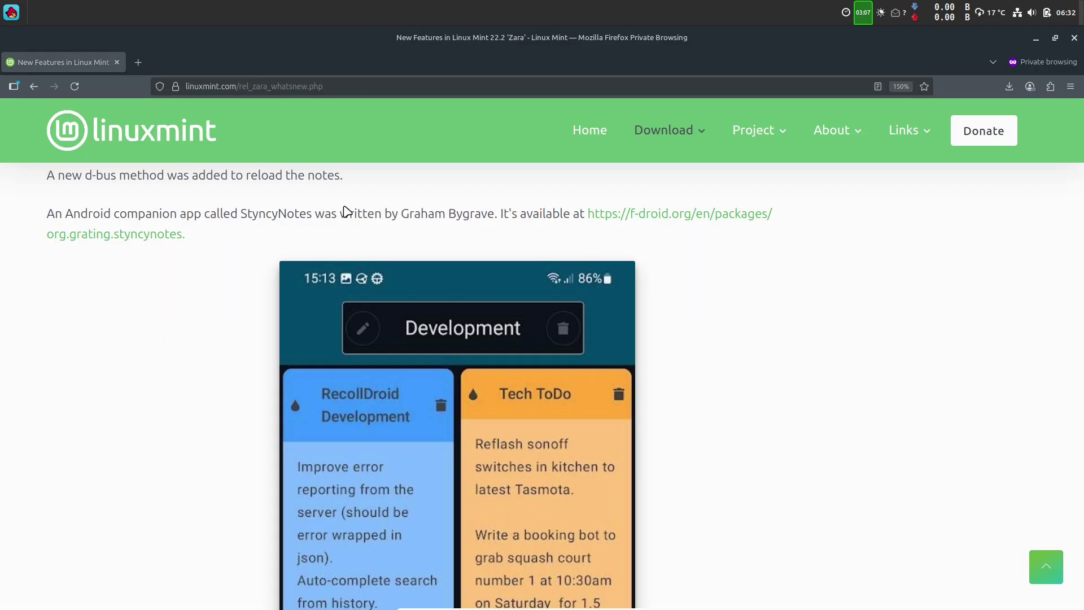
drag(1080, 172, 1081, 262)
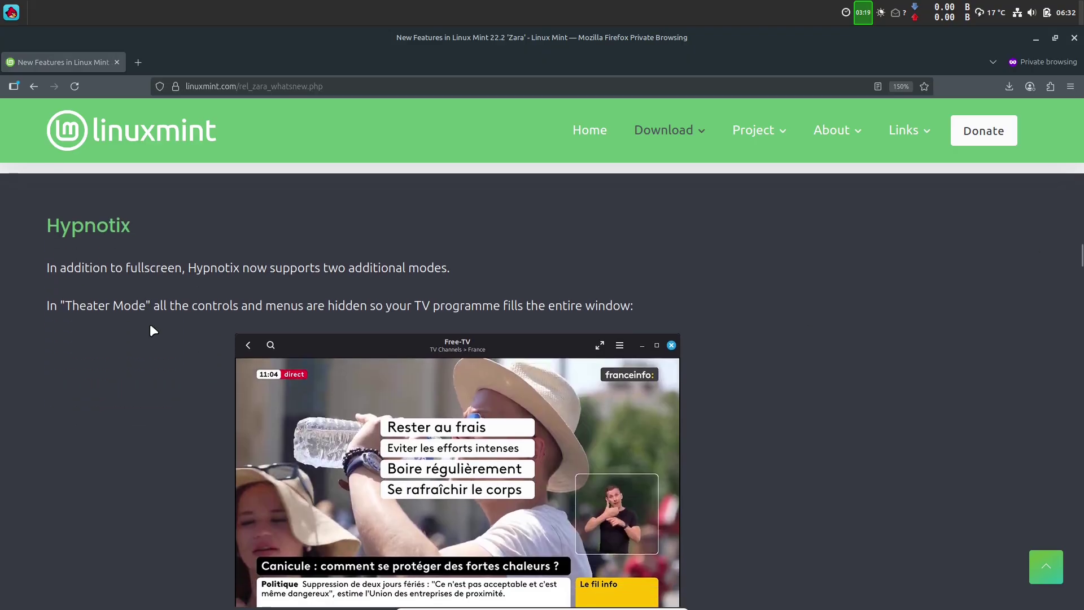
click(12, 12)
text(hy)
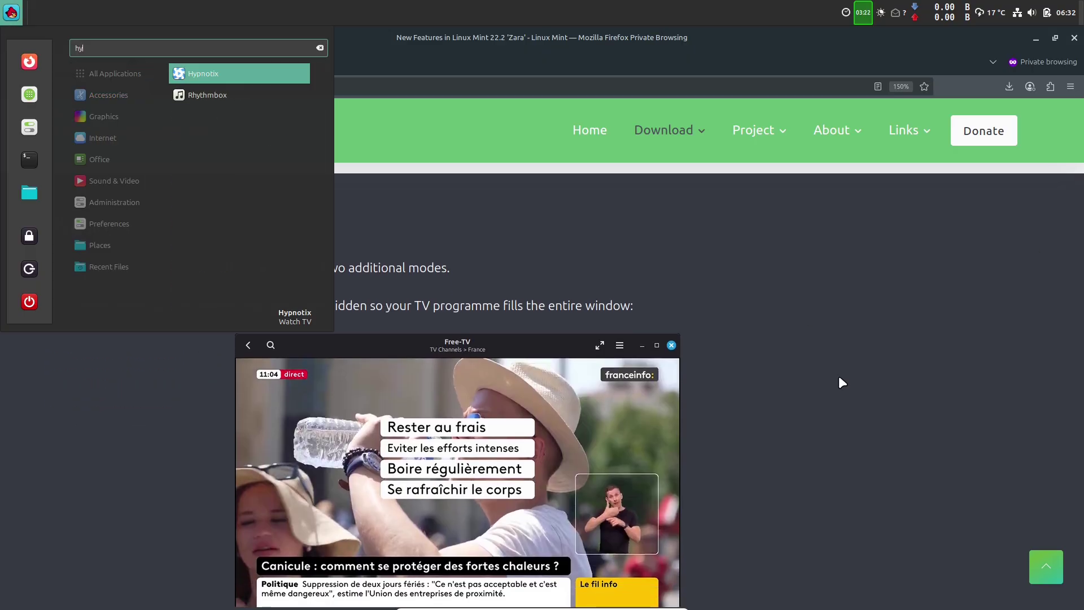
click(279, 76)
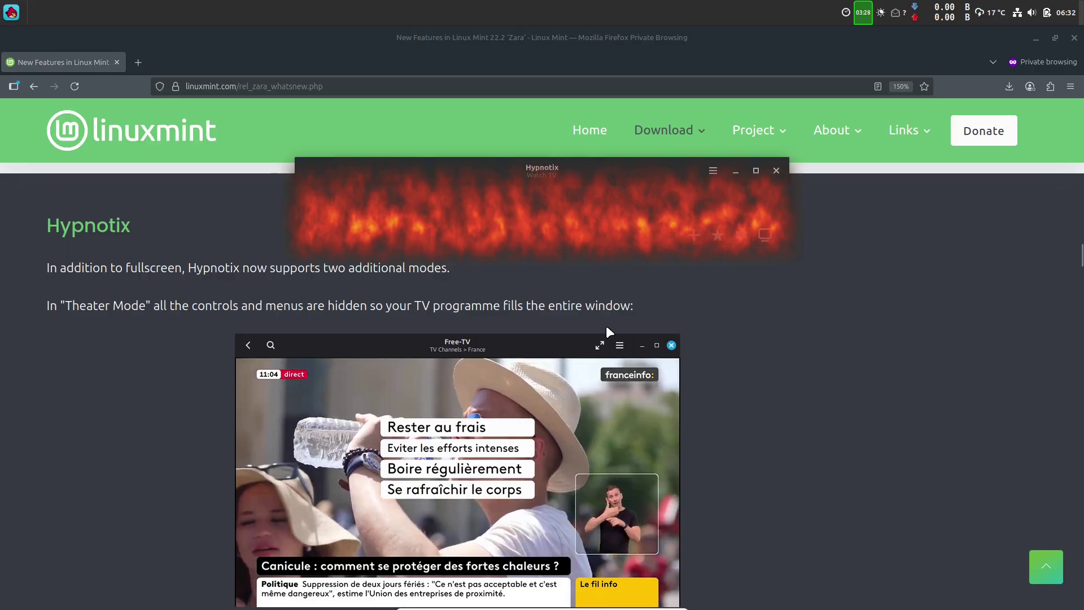
click(713, 170)
click(718, 222)
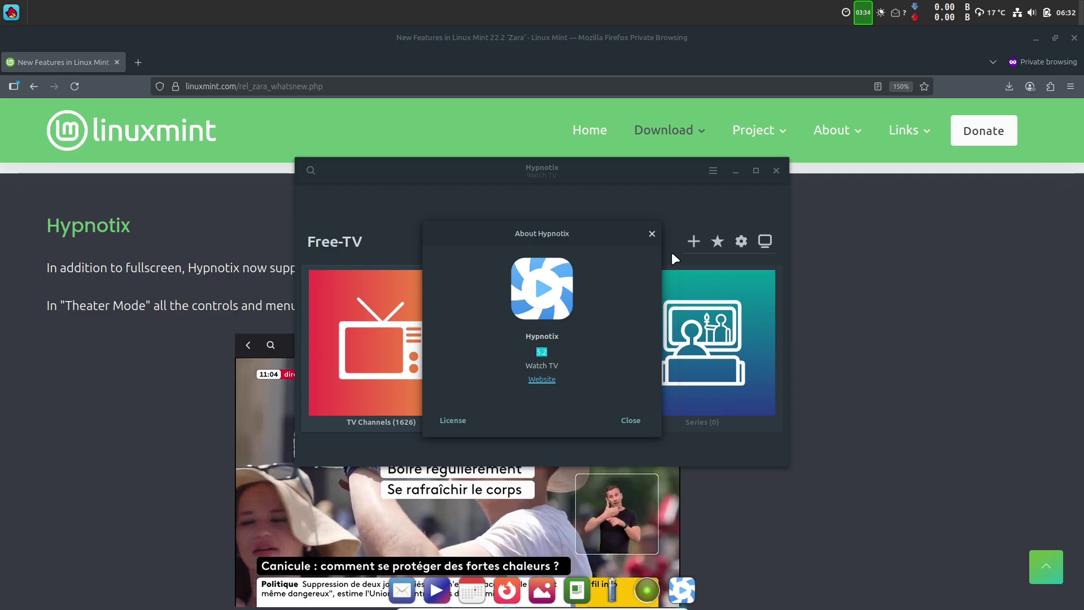
key(Escape)
click(776, 170)
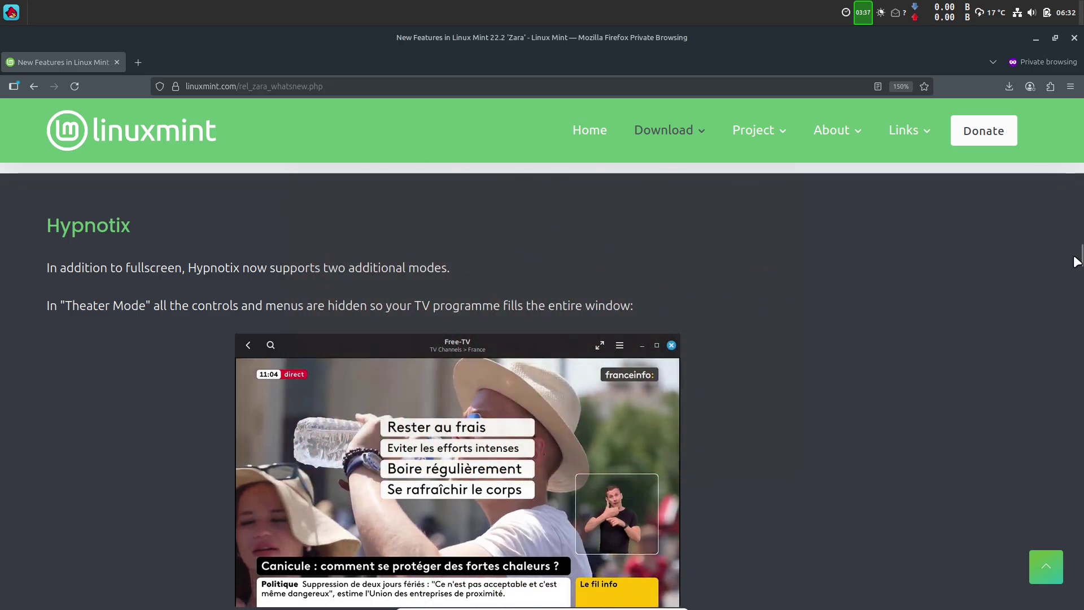
Scroll to the Fingwit section, highlight its heading, then open the Mint applications menu
drag(1080, 256, 1079, 303)
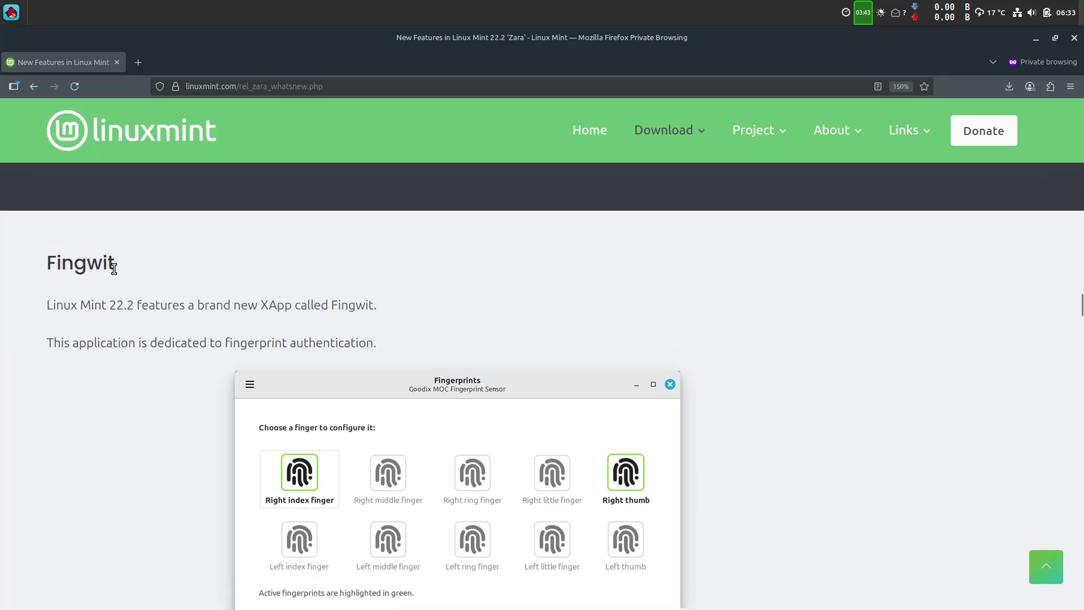
drag(114, 268, 49, 269)
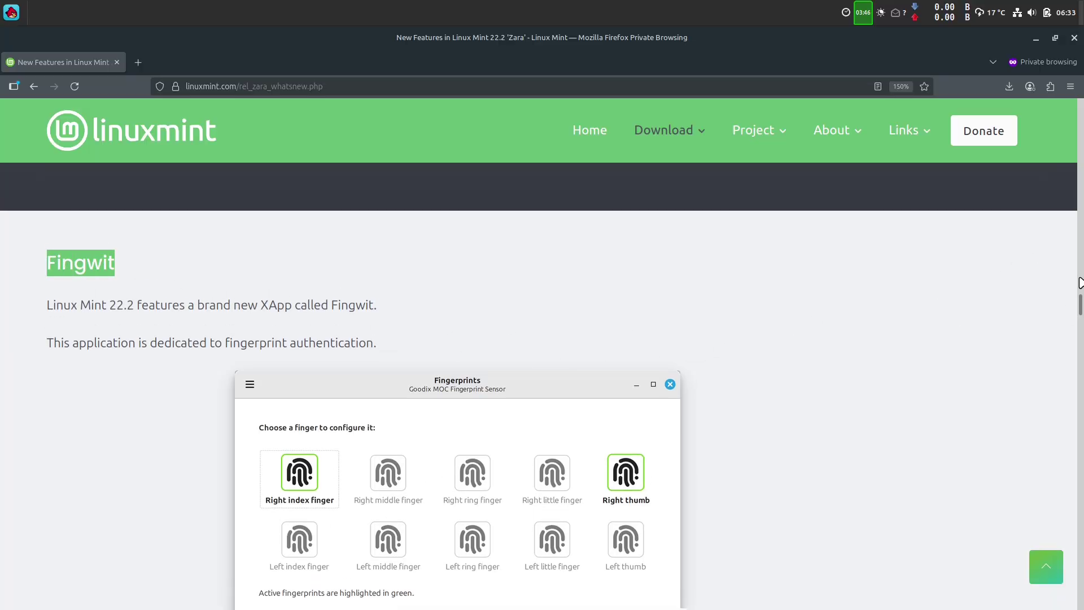
drag(1080, 317, 1074, 331)
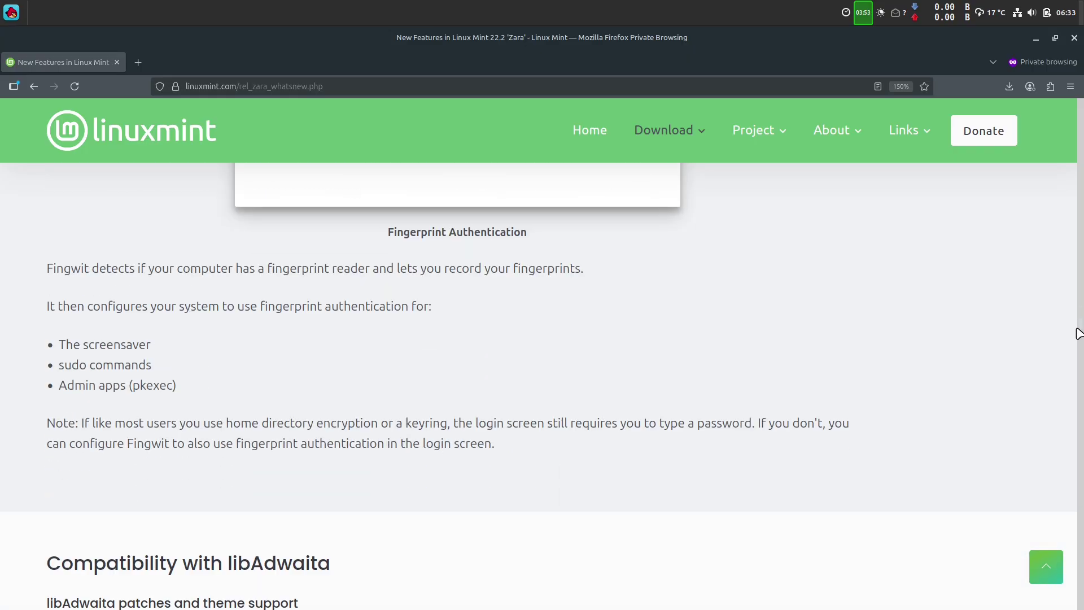
click(12, 12)
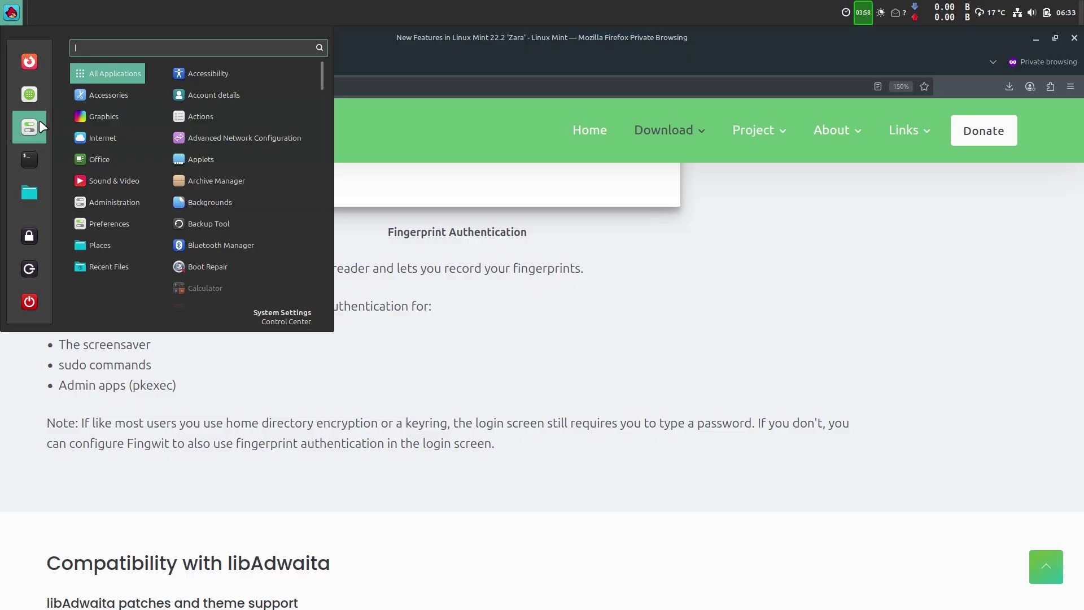
Launch Cinnamon Extensions from the Mint menu and view the Download tab's available extensions
mouse_move(137, 219)
drag(320, 83, 310, 141)
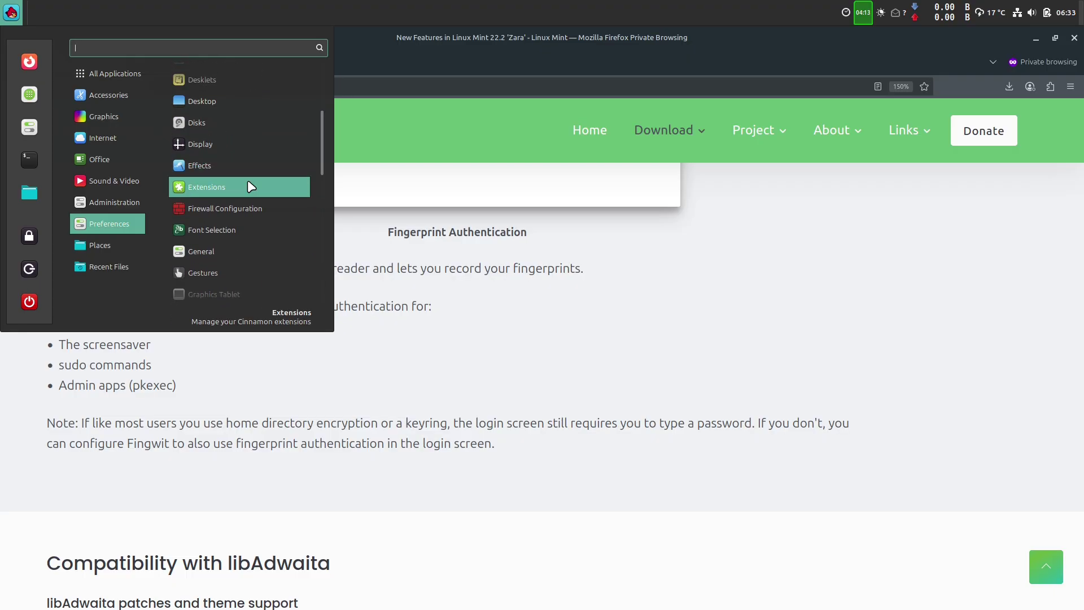
click(252, 181)
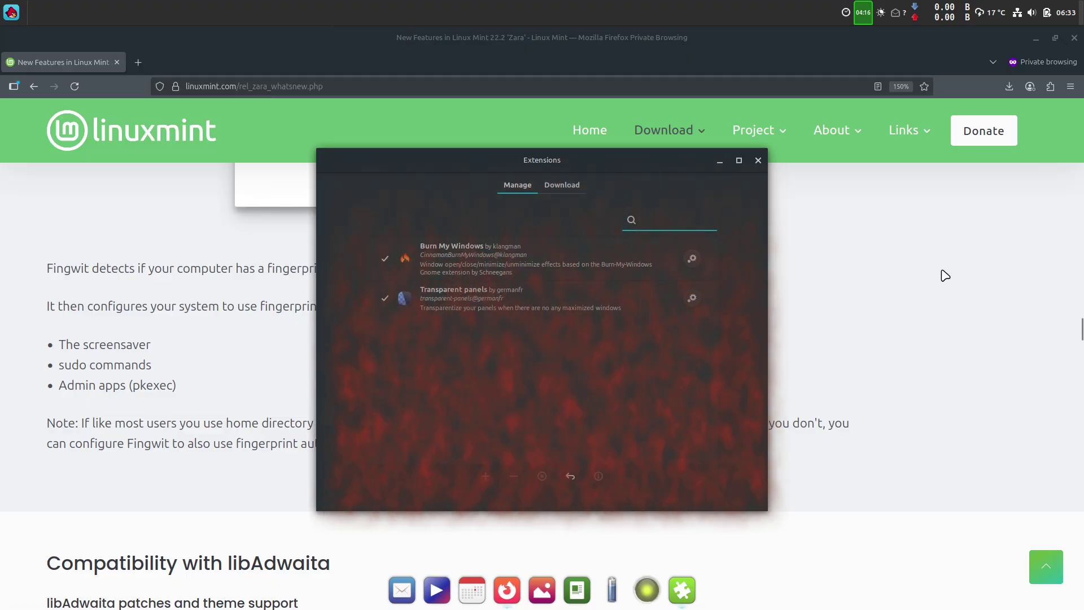
click(570, 184)
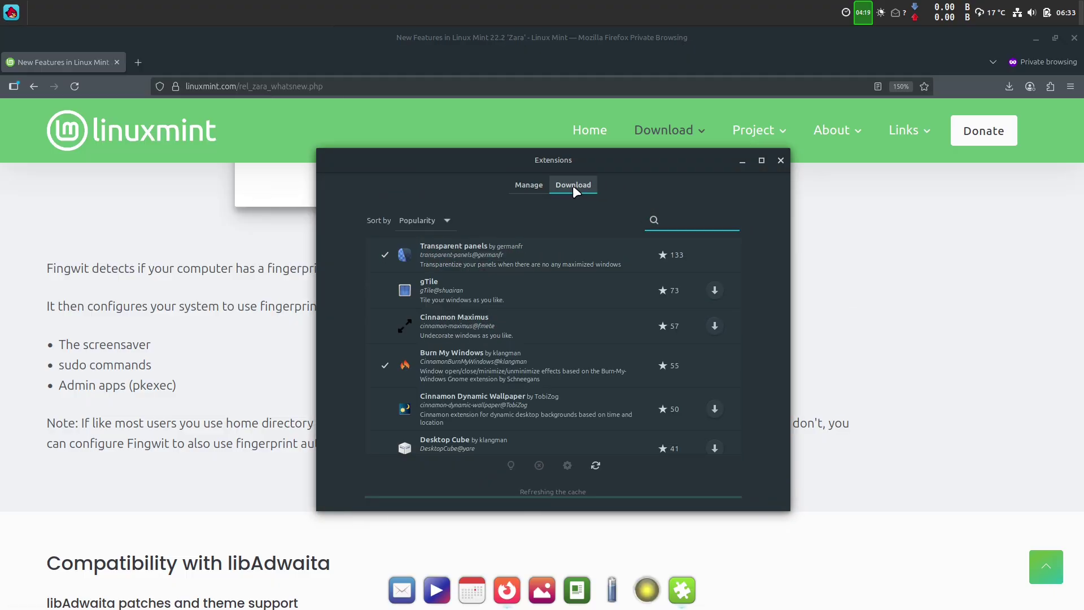
Scroll through the downloadable extensions, close Extensions, and scroll down the New Features page
drag(739, 257, 735, 333)
click(780, 160)
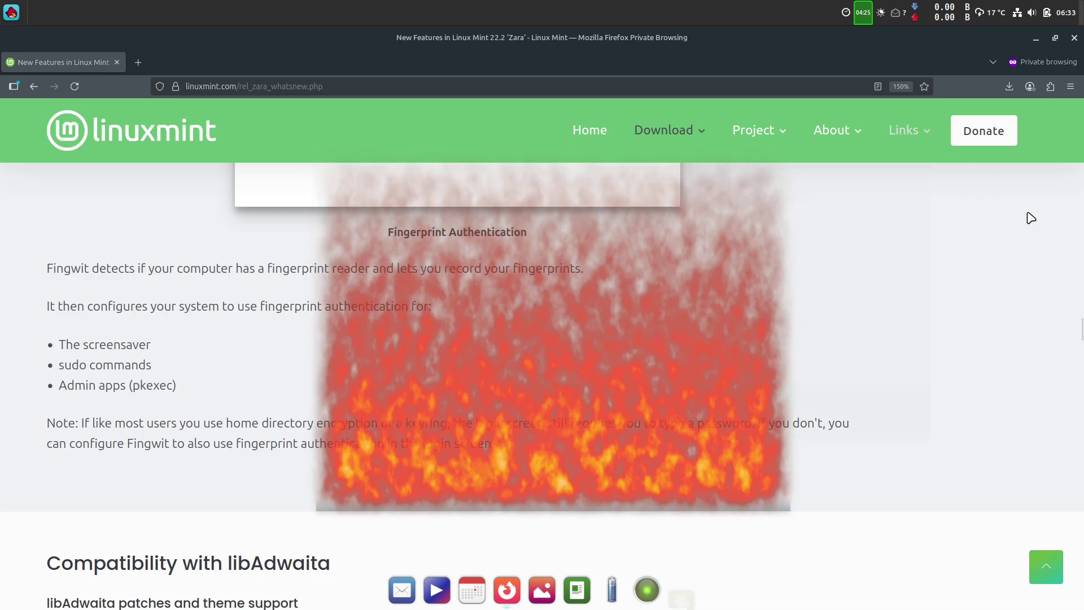
scroll(1072, 334, down, 6)
scroll(1079, 350, up, 1)
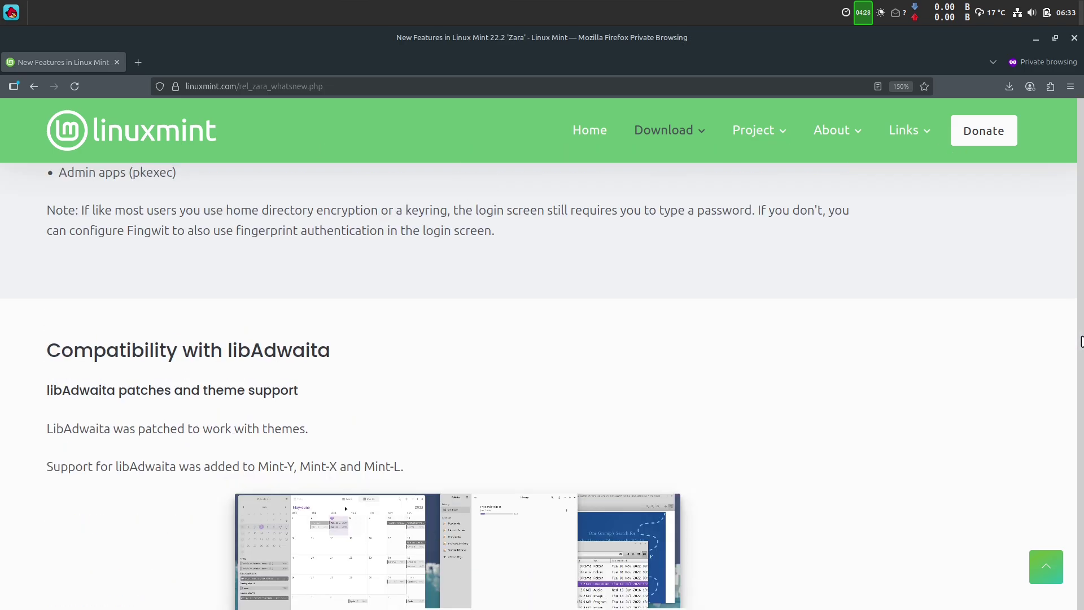